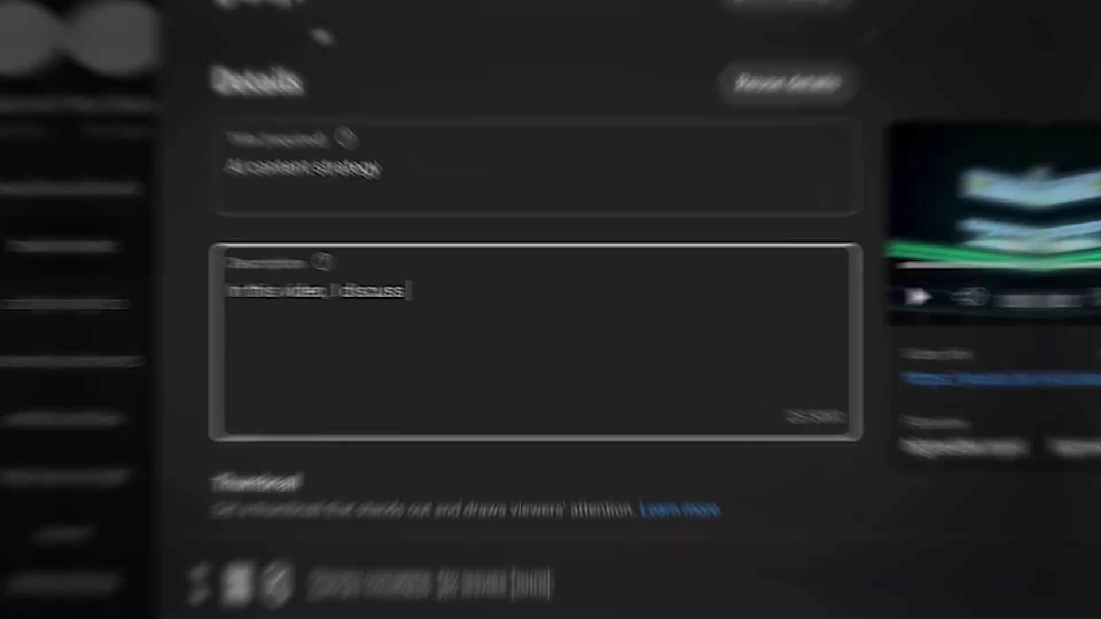
# - Enter the intro text about using AI to enhance your content strategy, then scroll down the page
pyautogui.write("the ways you can use AI to enhance your content strategy. Whether you're looking for inbound leads or simply want a bigger online presence, these AI content strategies are sure to work super well for you. Here are the")
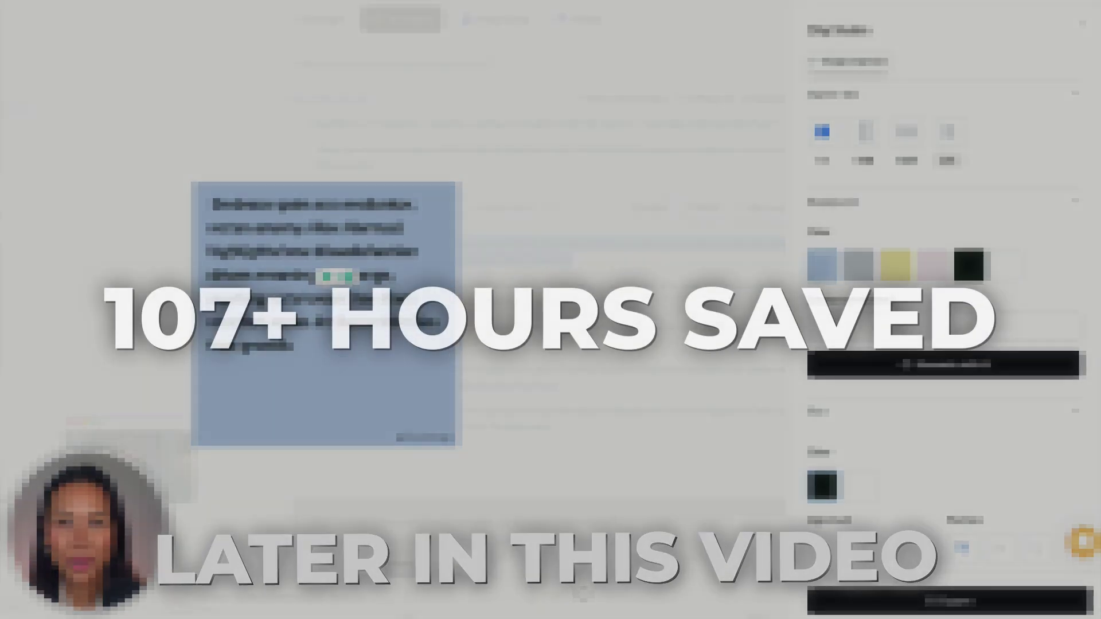
pyautogui.scroll(-5, 947, 309)
pyautogui.scroll(-2, 946, 310)
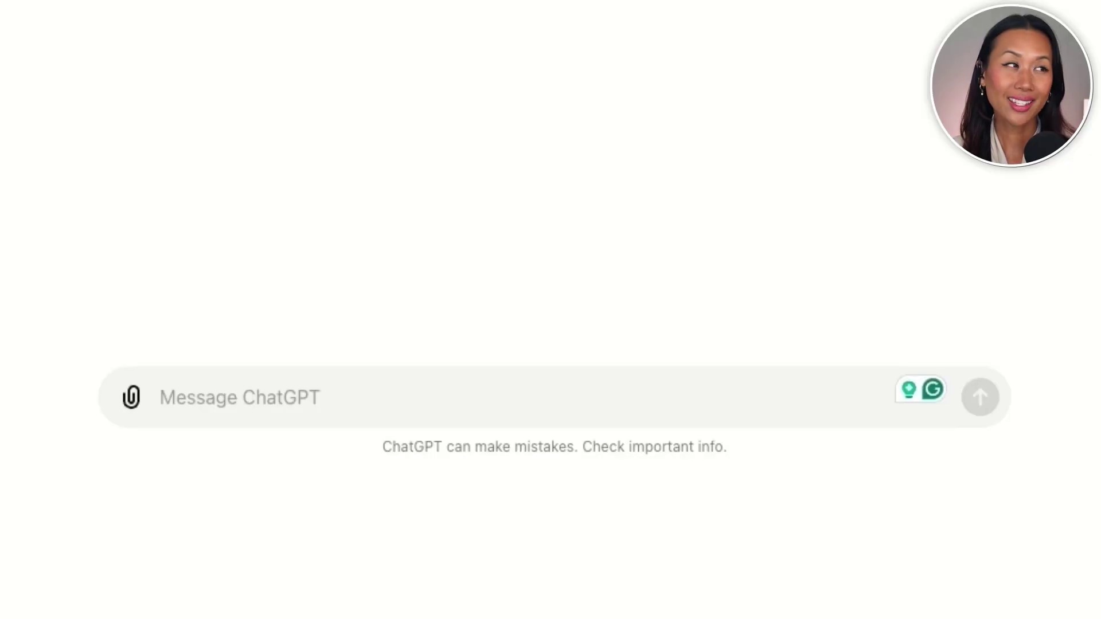
# - Paste the prepared LinkedIn post prompt into ChatGPT
pyautogui.write('Create an engaging LinkedIn post of up to 2000 characters in length highlighting key takeaways from this blog post: https://www.lightscameralive.com/episode/ugc-agency-ces  Include two relevant quotes from the transcript as a part of the LinkedIn post. Ensure the post summarizes the key takeaways from this post')
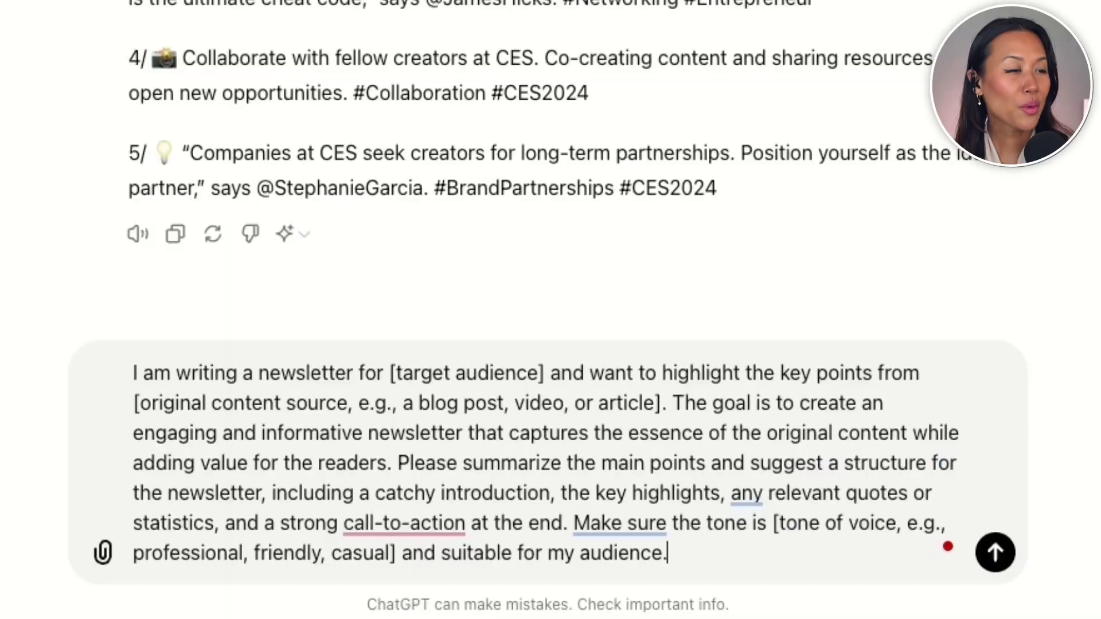
# - Fill the newsletter prompt with audience 'ugc agency owners' and a fun and friendly tone, then send it
pyautogui.moveTo(390, 374); pyautogui.dragTo(543, 373)
pyautogui.write('ugc agency o')
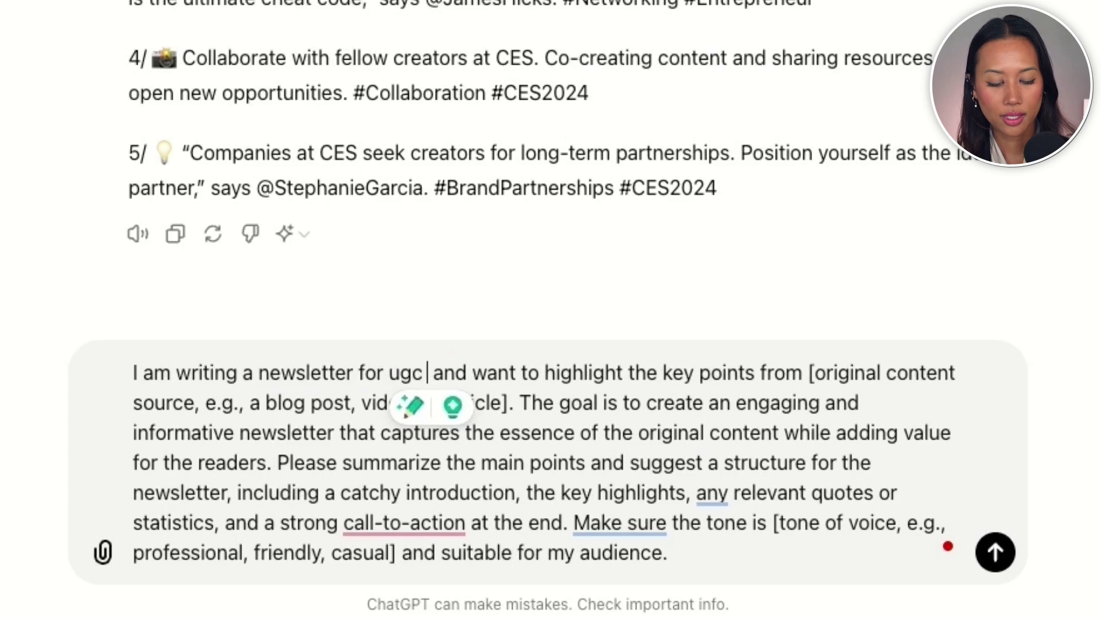
pyautogui.write('wners')
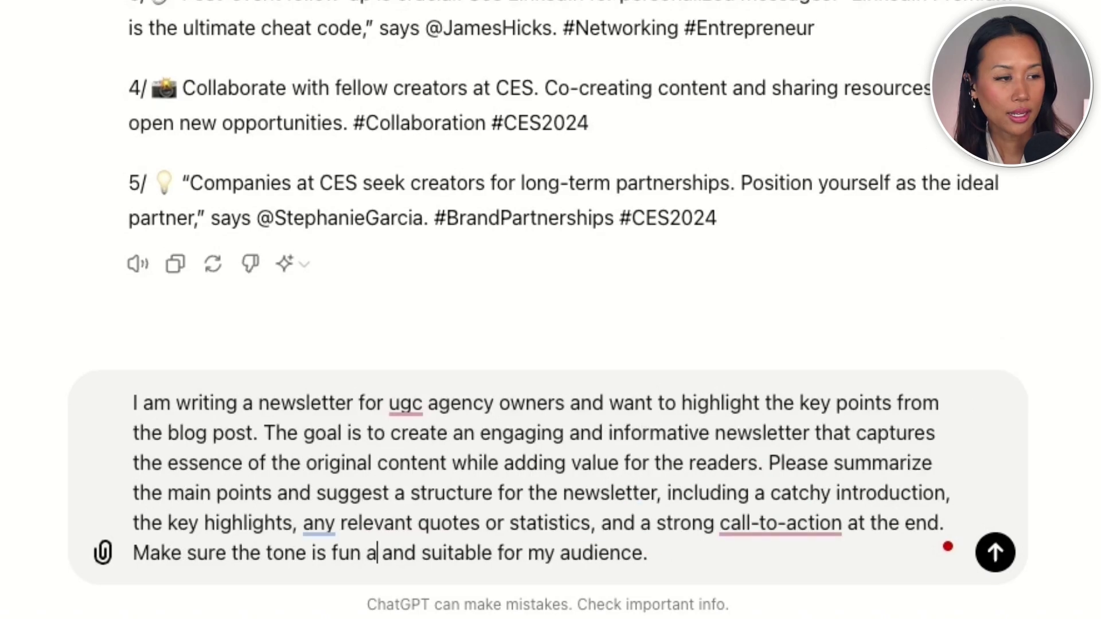
pyautogui.write('and friendly')
pyautogui.press('Return')
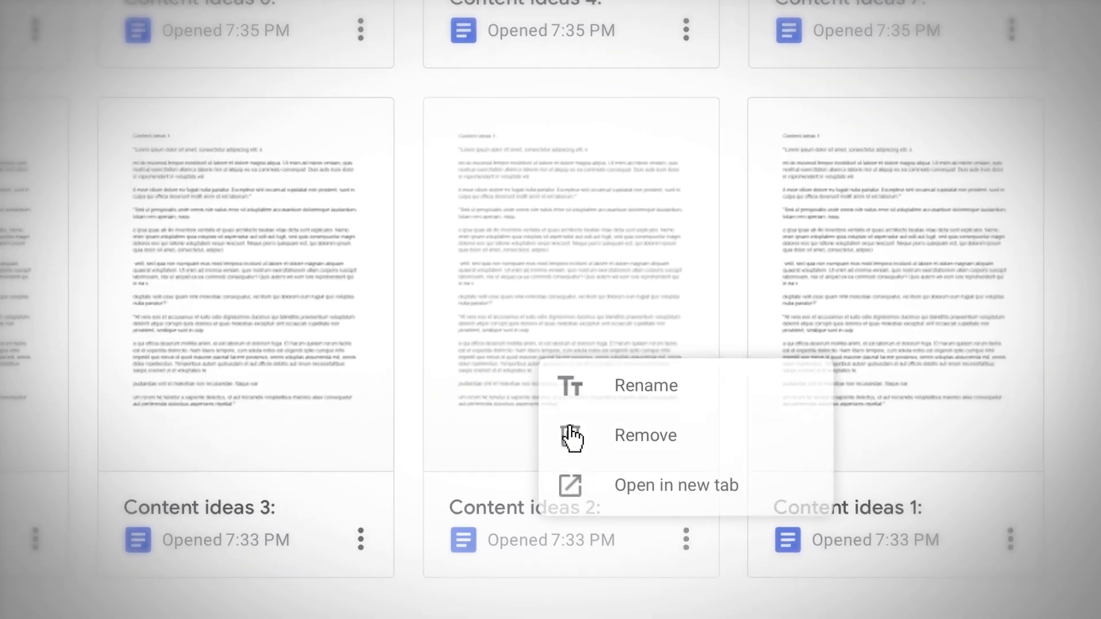
# - Remove the Content ideas 2 document from Google Drive
pyautogui.click(729, 461)
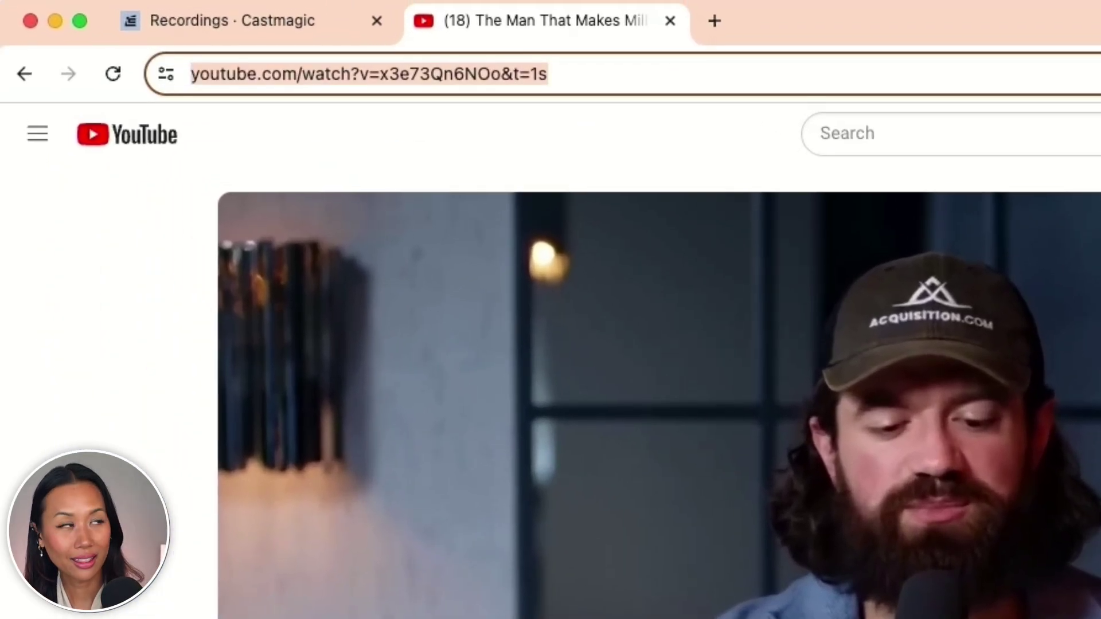
# - Import the YouTube interview link into Castmagic and save it as recording 3
pyautogui.press('super+1')
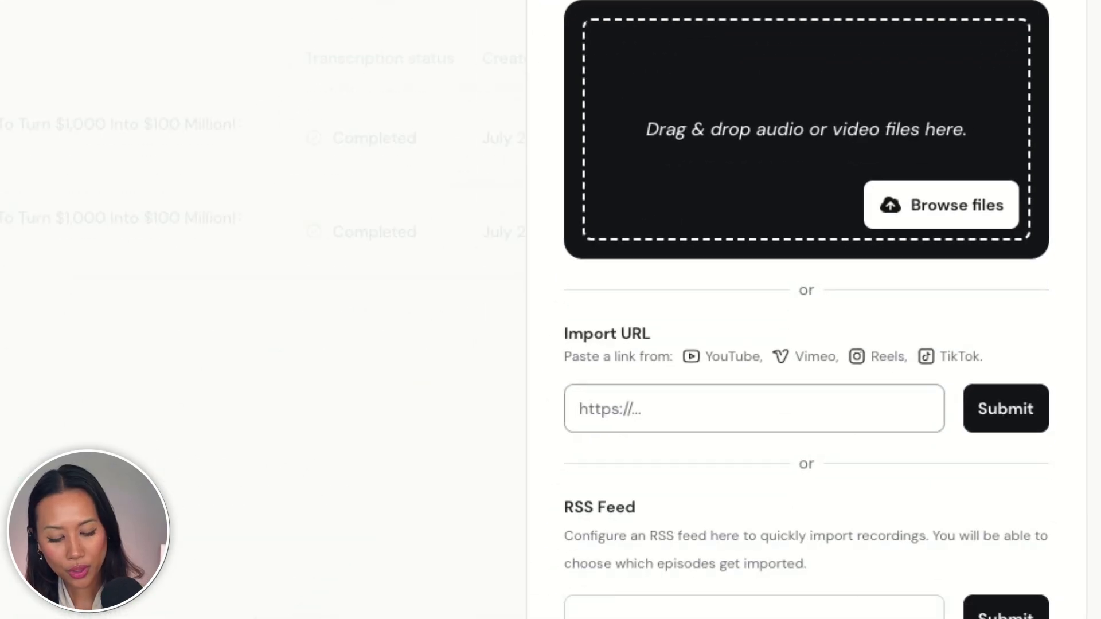
pyautogui.write('https://www.youtube.com/watch?v=x3e73Qn6NOo&t=1s')
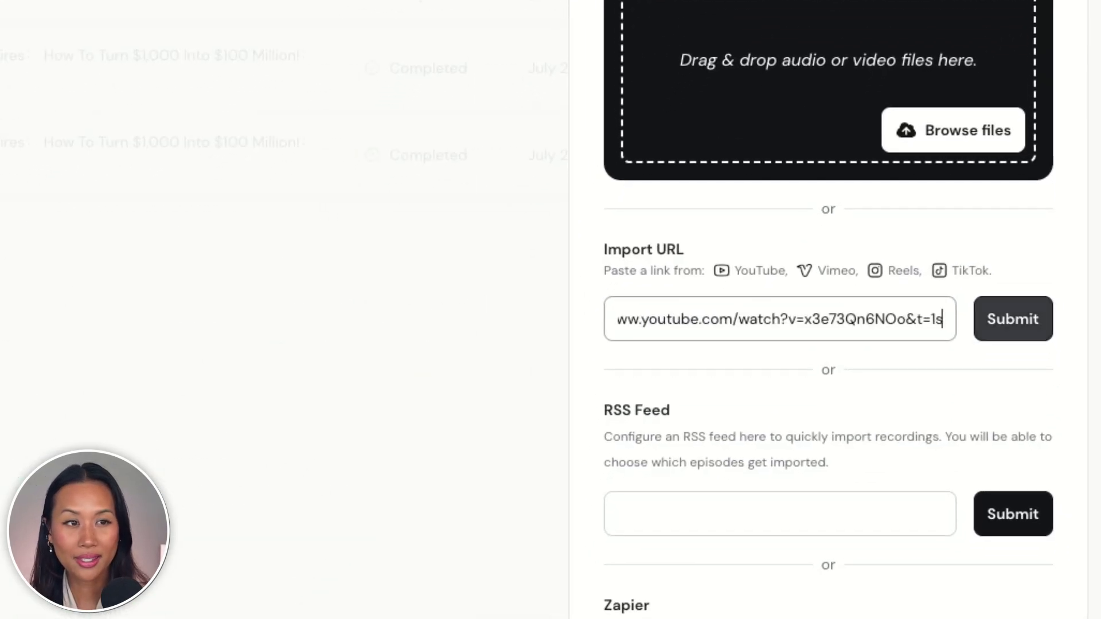
pyautogui.press('Return')
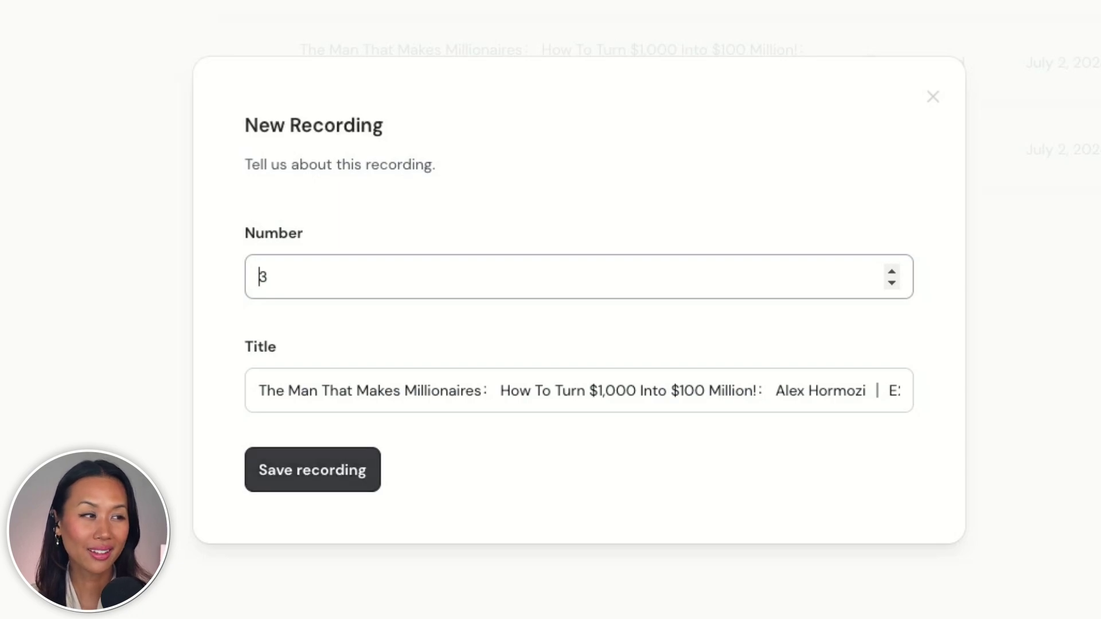
pyautogui.press('Return')
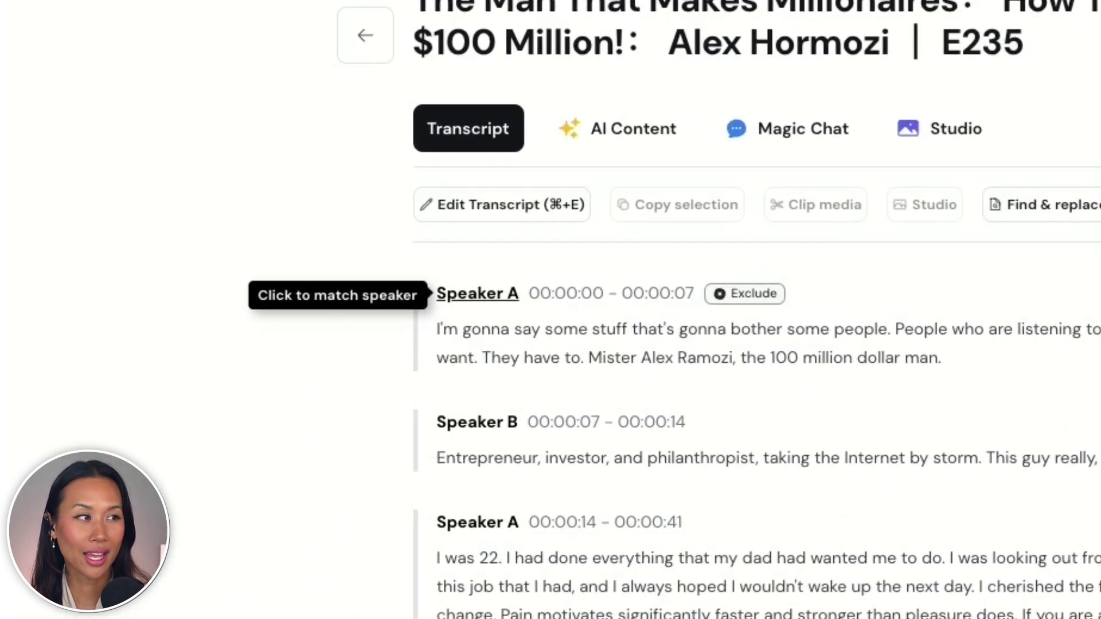
# - Label Speaker A as Alex Hormozi and Speaker B as Steven Bartlett
pyautogui.click(477, 294)
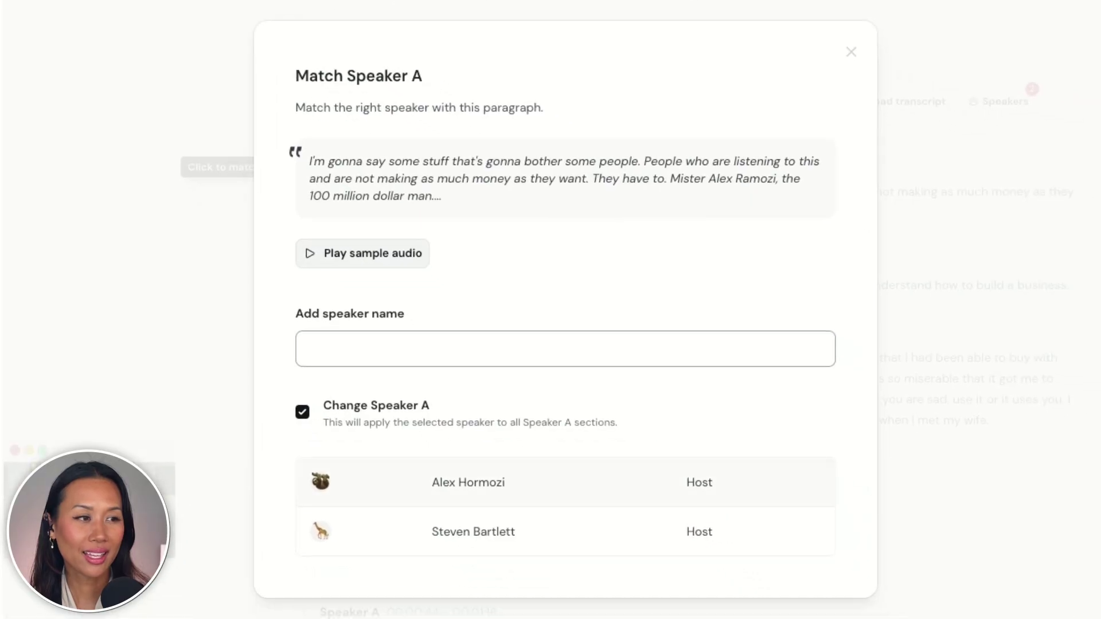
pyautogui.click(468, 482)
pyautogui.click(345, 255)
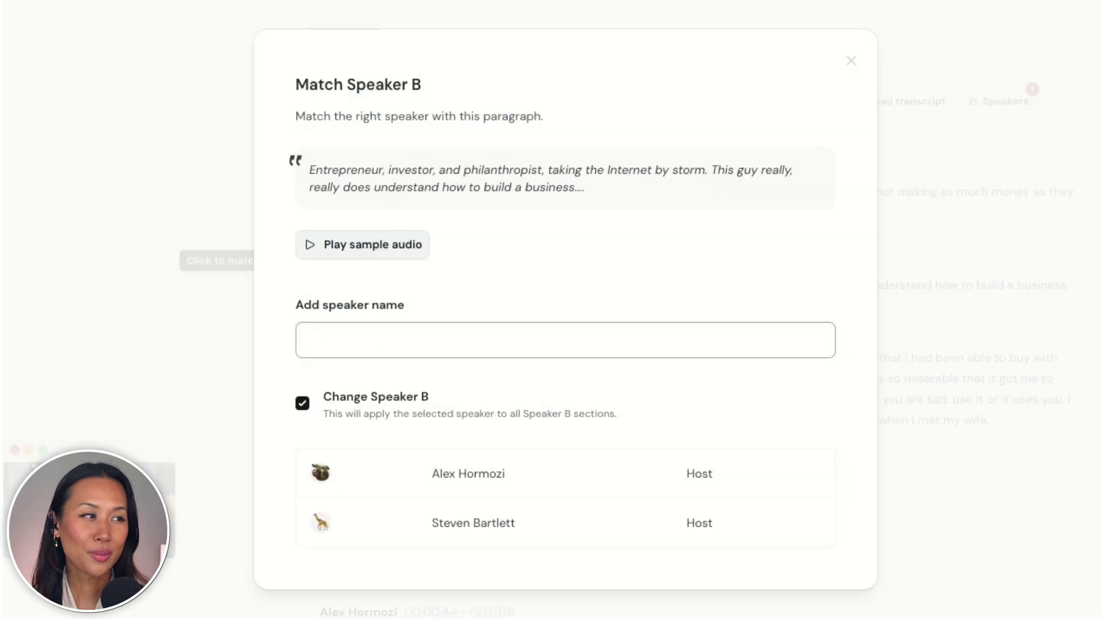
pyautogui.click(468, 524)
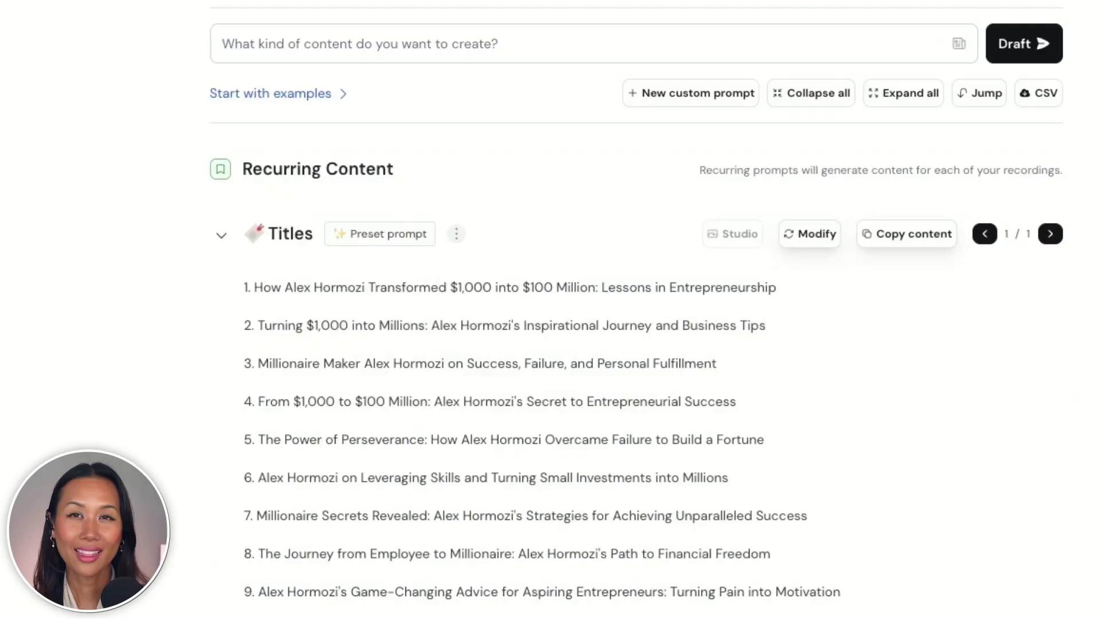
pyautogui.scroll(-8, 630, 310)
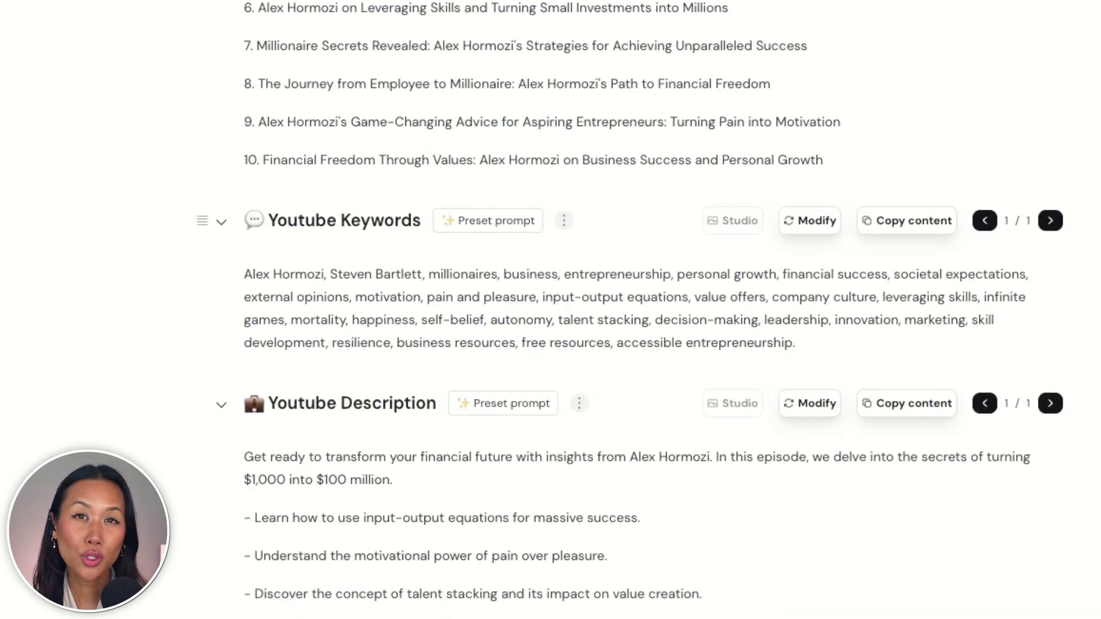
pyautogui.scroll(-5, 630, 310)
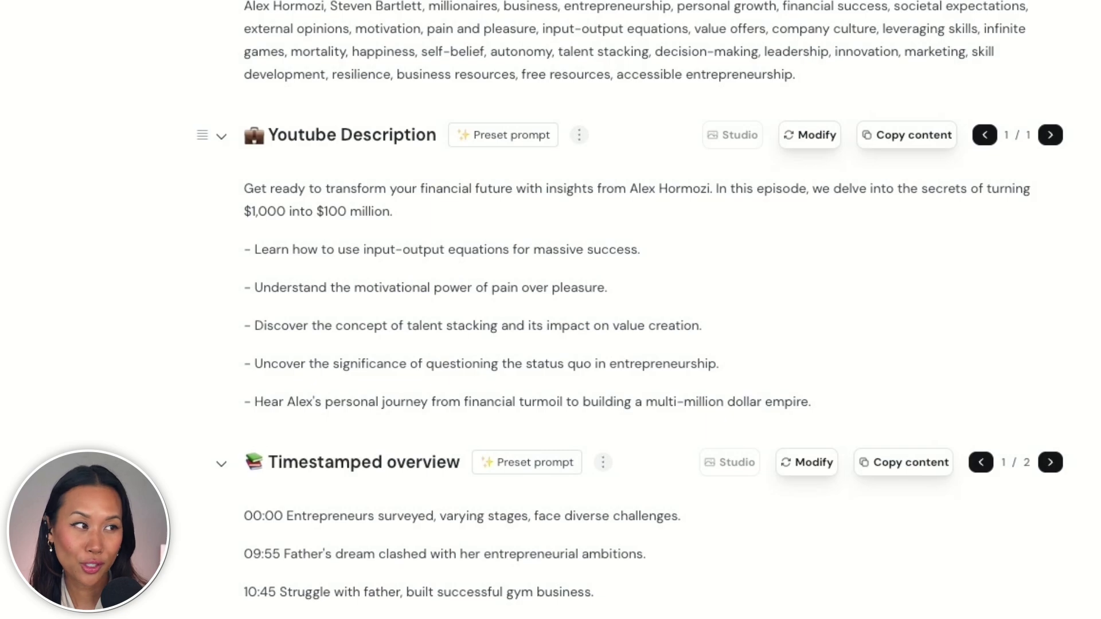
pyautogui.scroll(-5, 630, 310)
pyautogui.scroll(-1, 630, 310)
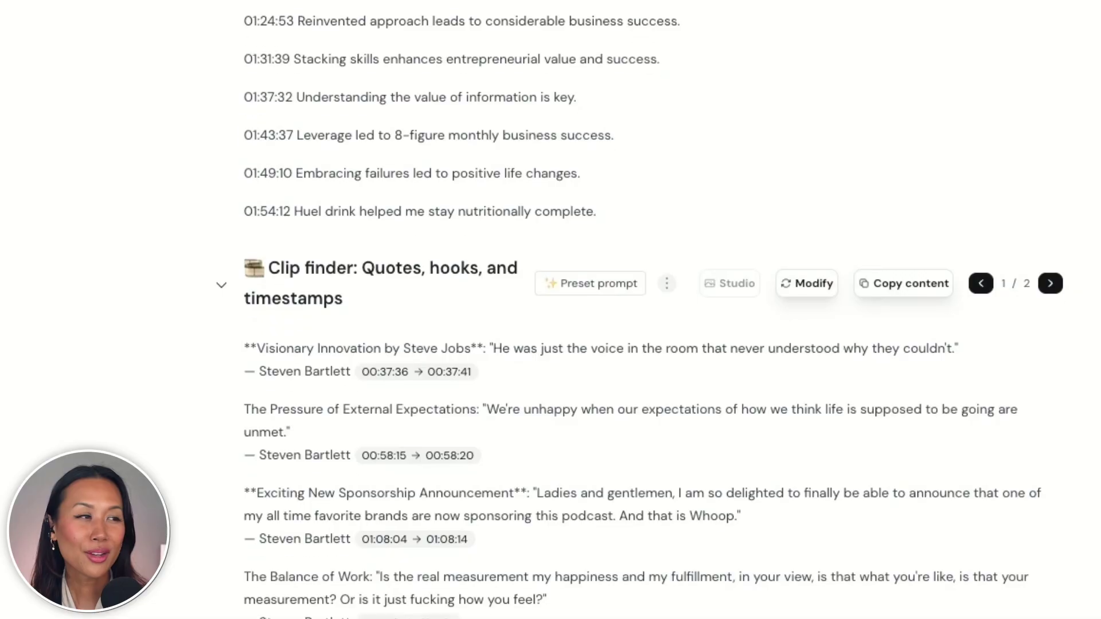
pyautogui.scroll(-2, 639, 310)
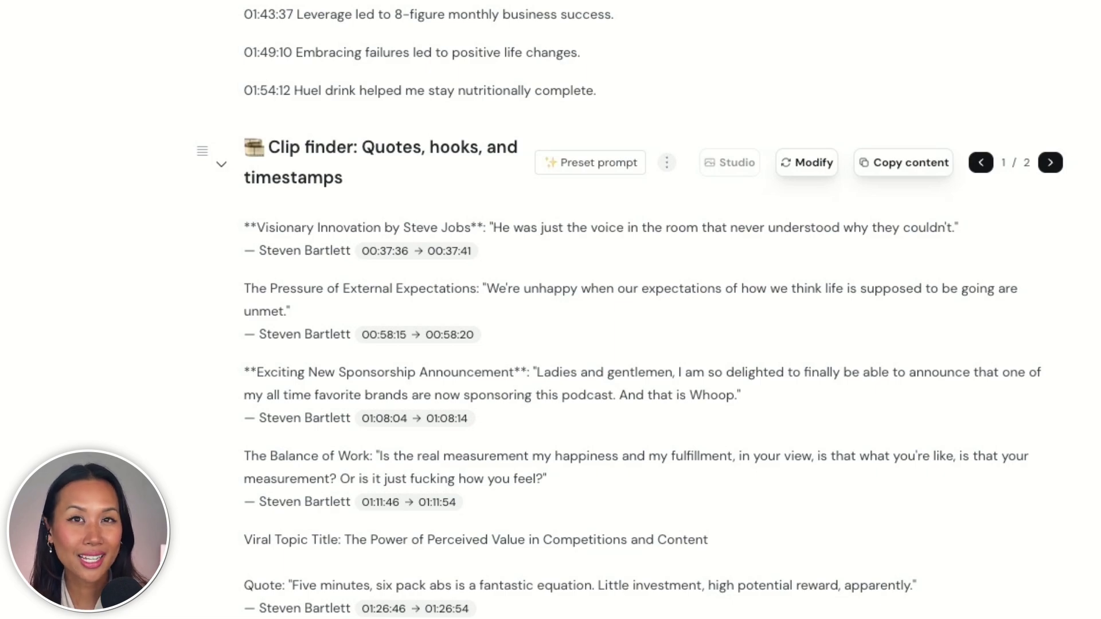
pyautogui.scroll(-7, 649, 310)
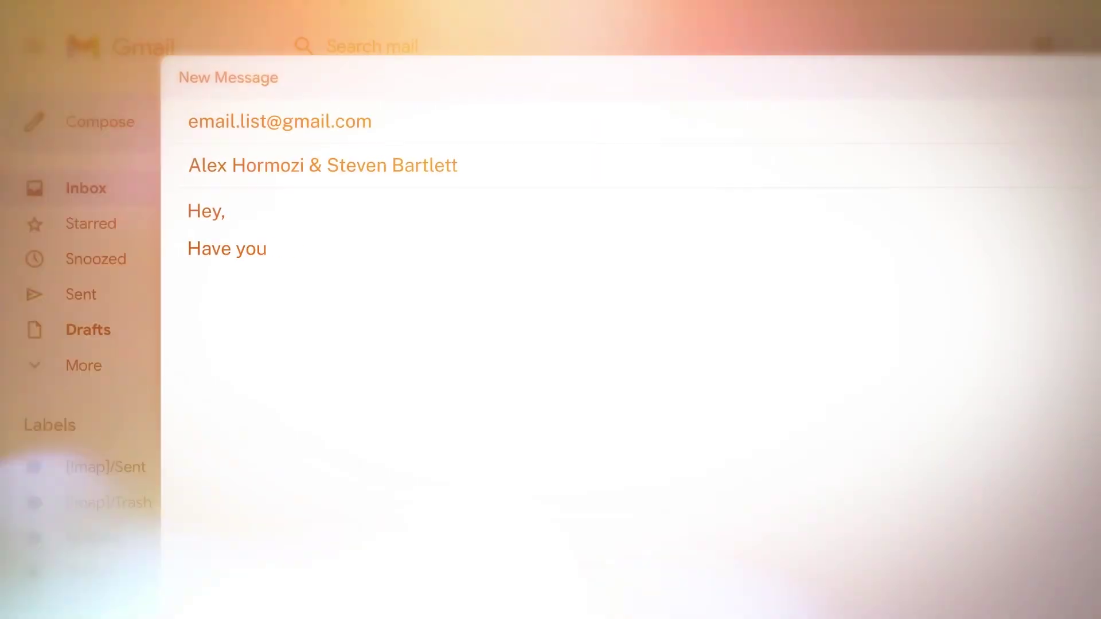
pyautogui.write('seen this interview between Steven Bartlett and Alex Hormozi?')
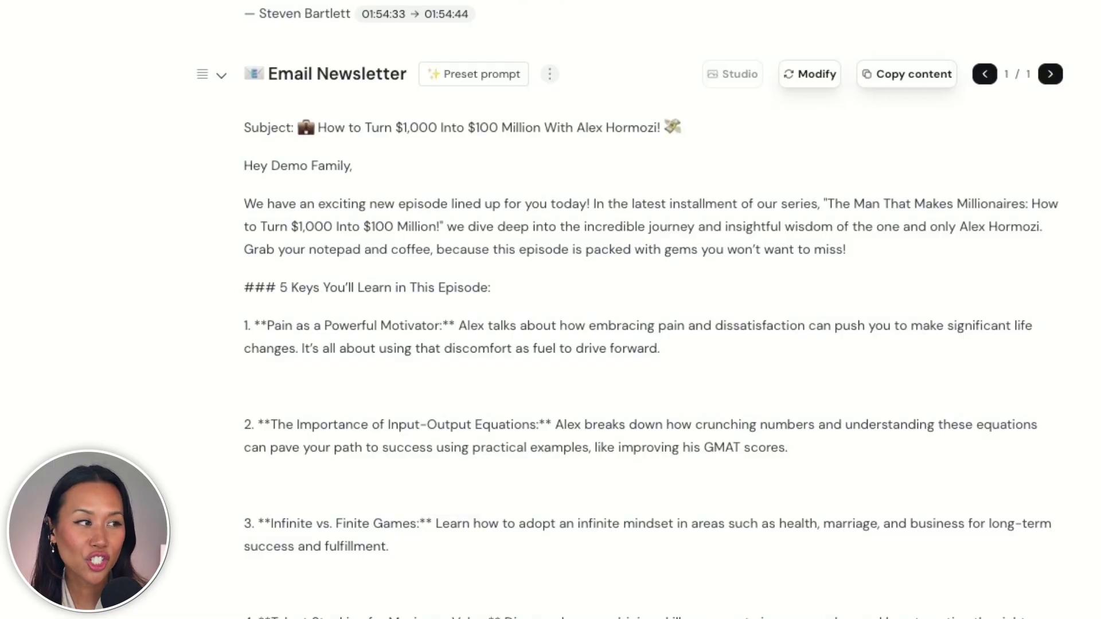
pyautogui.scroll(-15, 630, 310)
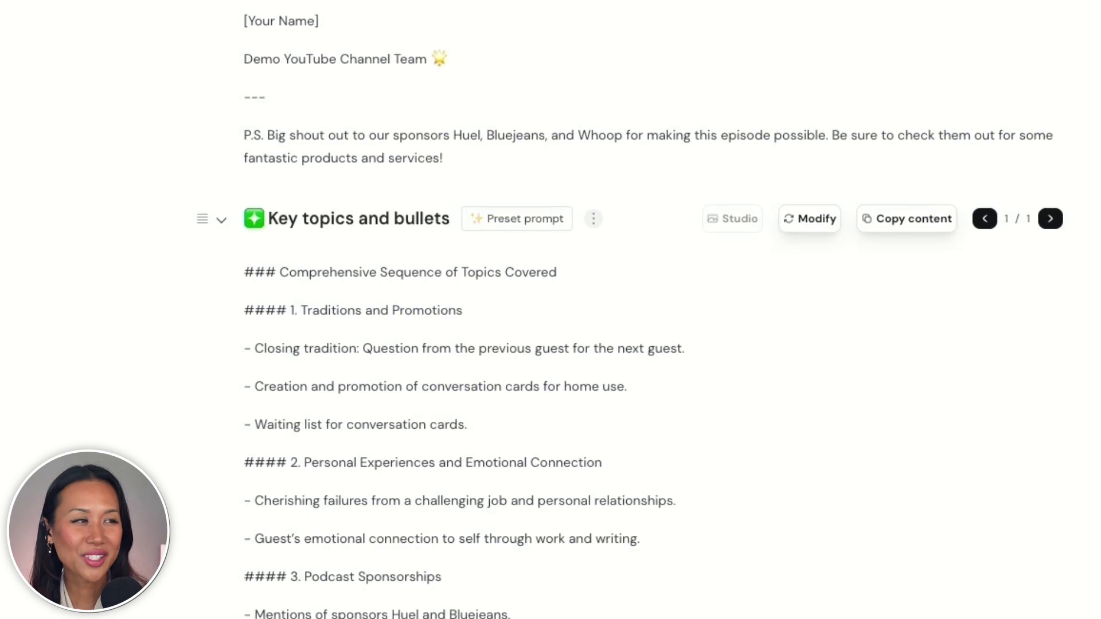
pyautogui.scroll(-4, 630, 316)
pyautogui.scroll(-15, 631, 316)
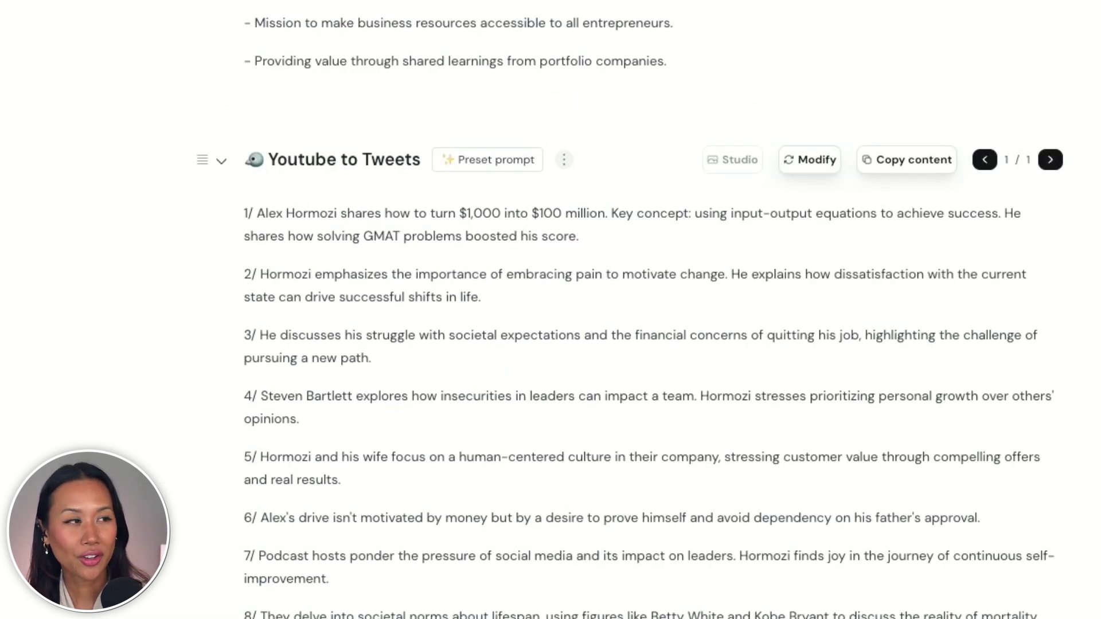
pyautogui.scroll(-10, 630, 315)
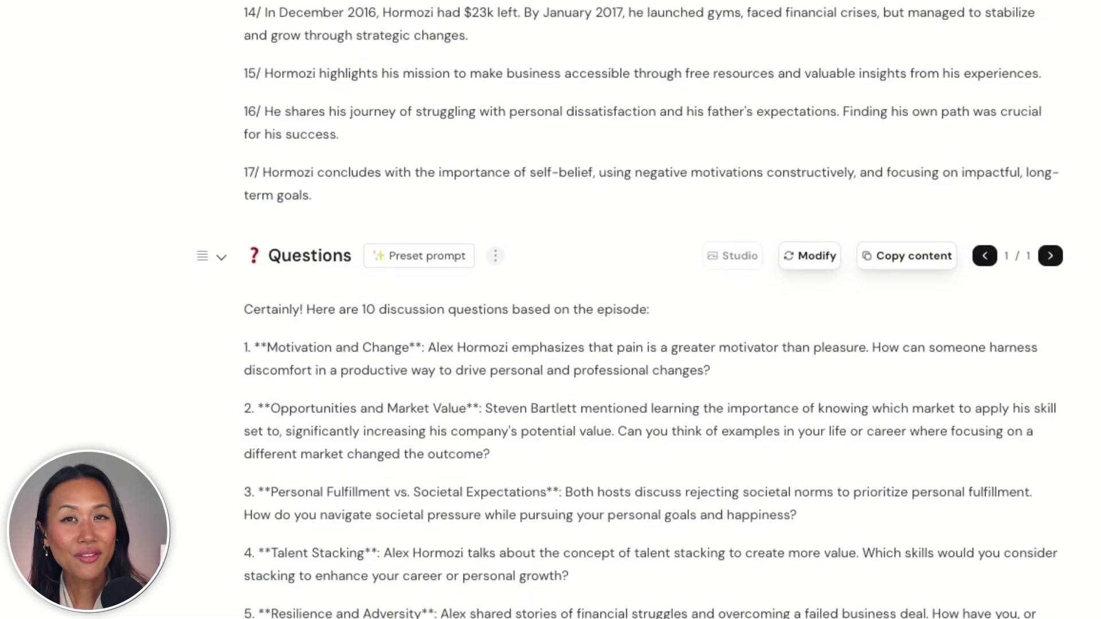
pyautogui.scroll(-3, 630, 316)
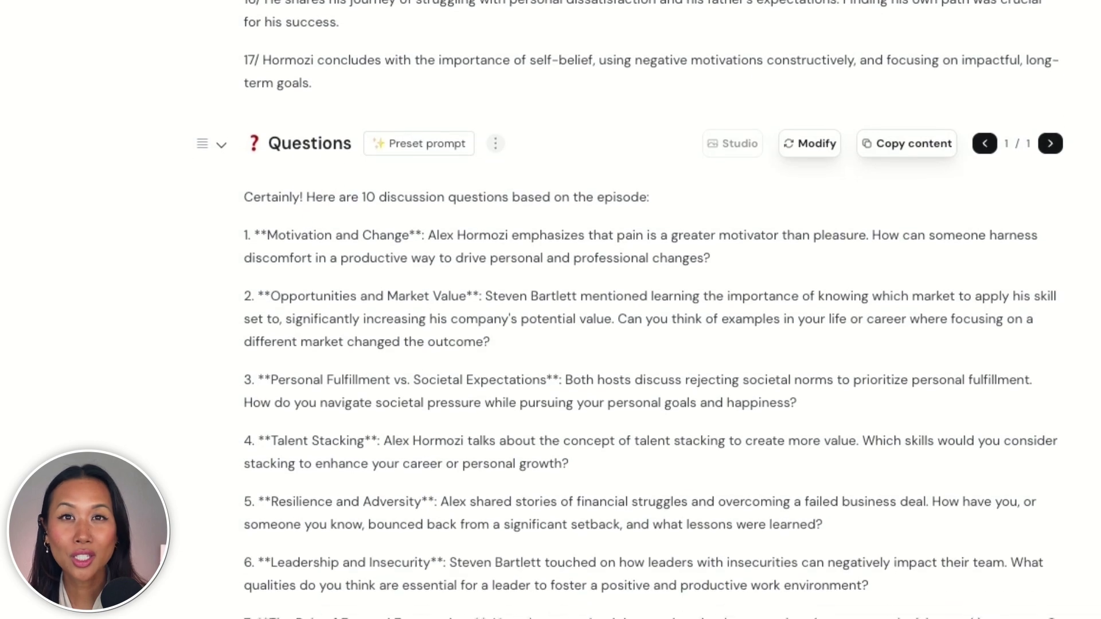
pyautogui.scroll(-1, 631, 315)
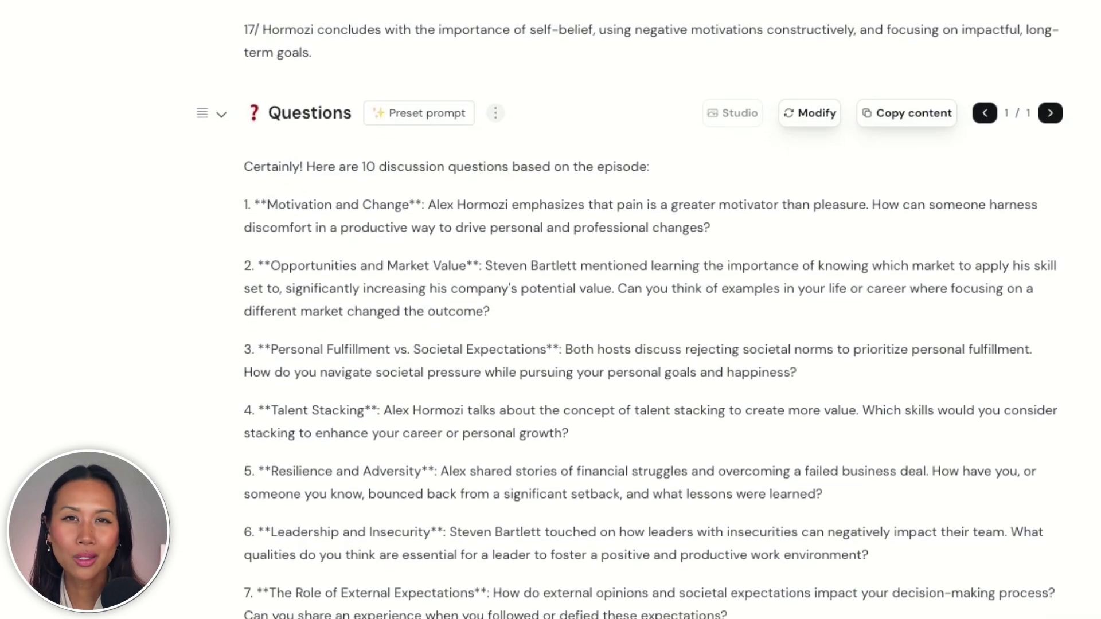
pyautogui.scroll(-1, 631, 316)
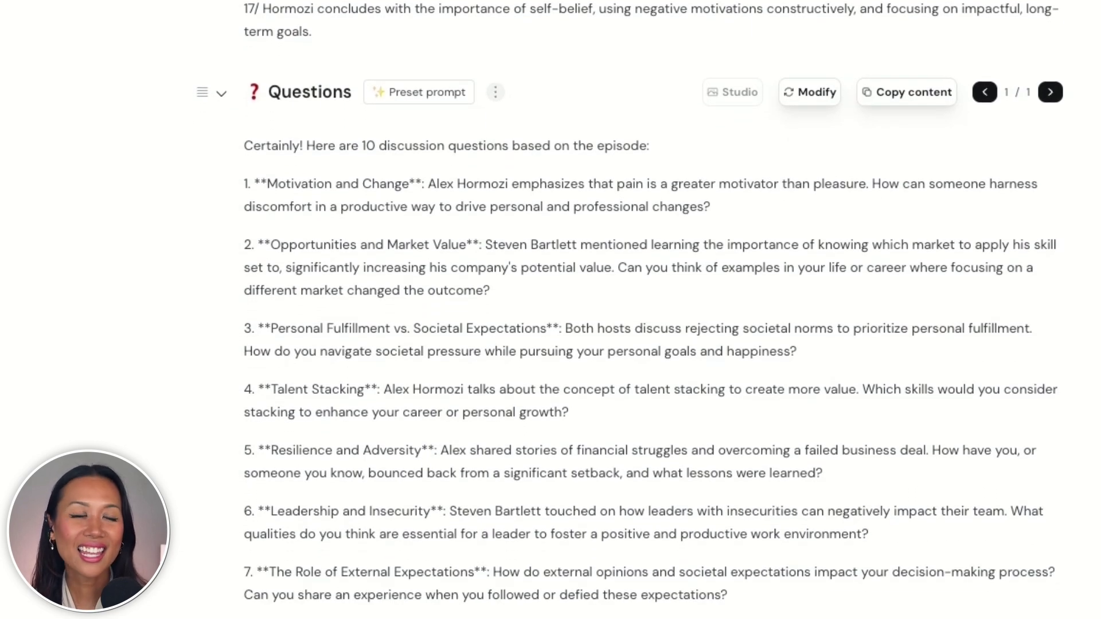
pyautogui.scroll(-8, 631, 315)
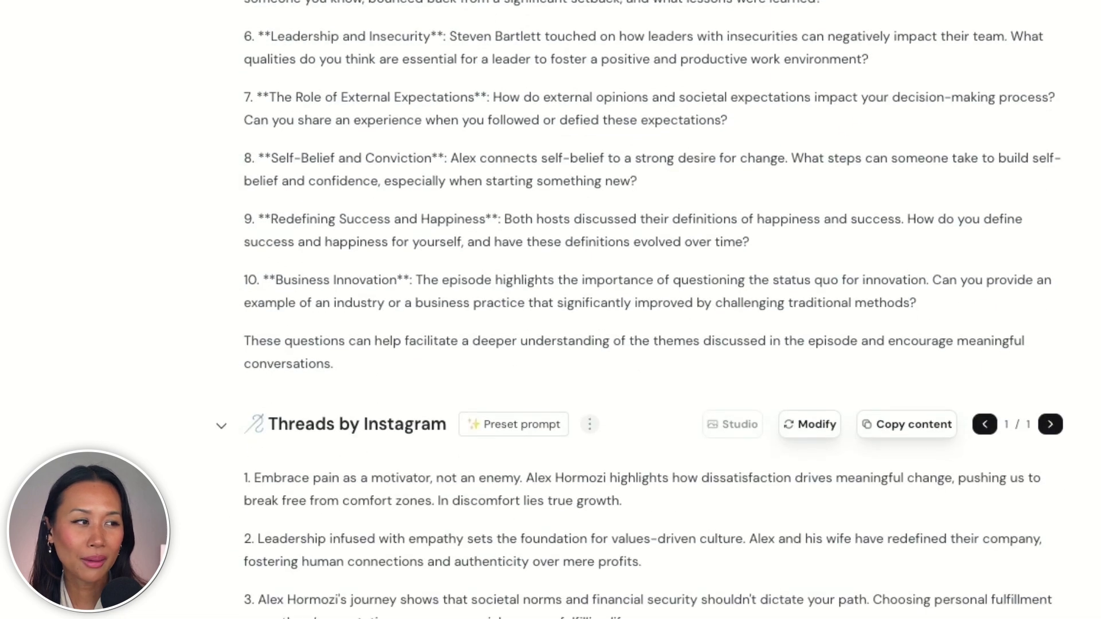
pyautogui.scroll(-5, 631, 316)
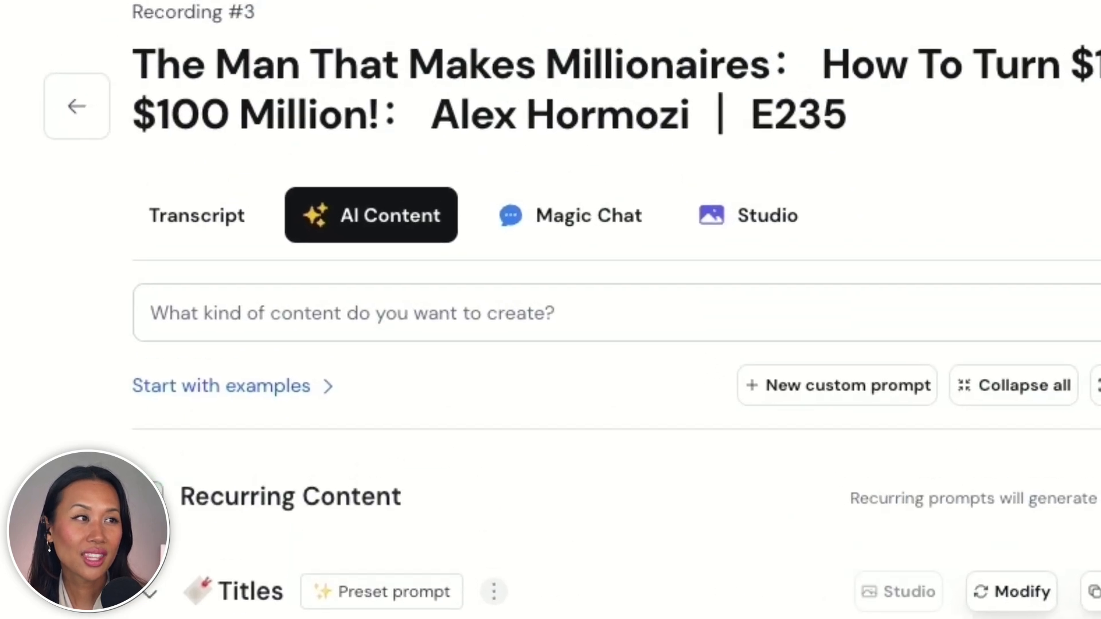
# - Ask Magic Chat 'What did Alex Hormozi say about his wife?' and return to the AI Content thread
pyautogui.click(577, 246)
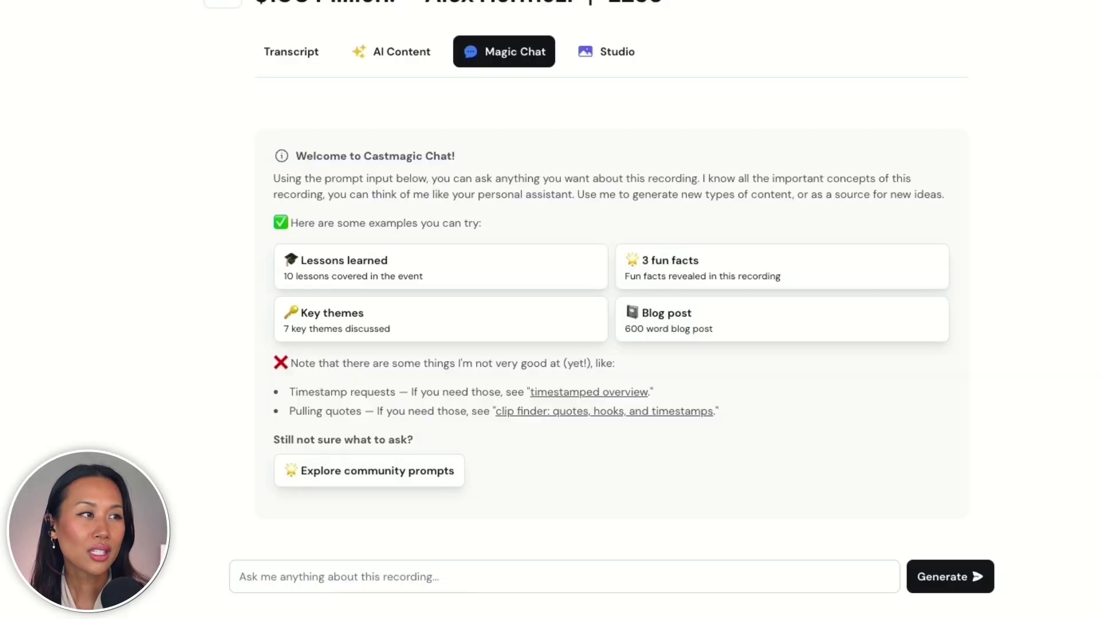
pyautogui.click(241, 577)
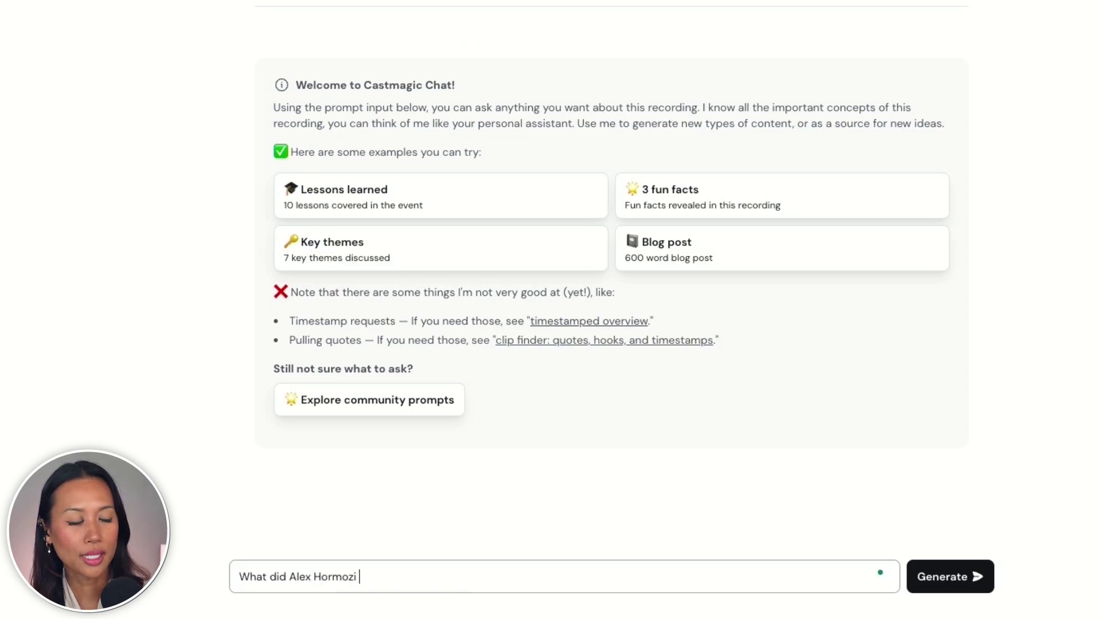
pyautogui.write('What did Alex Hormozi say about his wife')
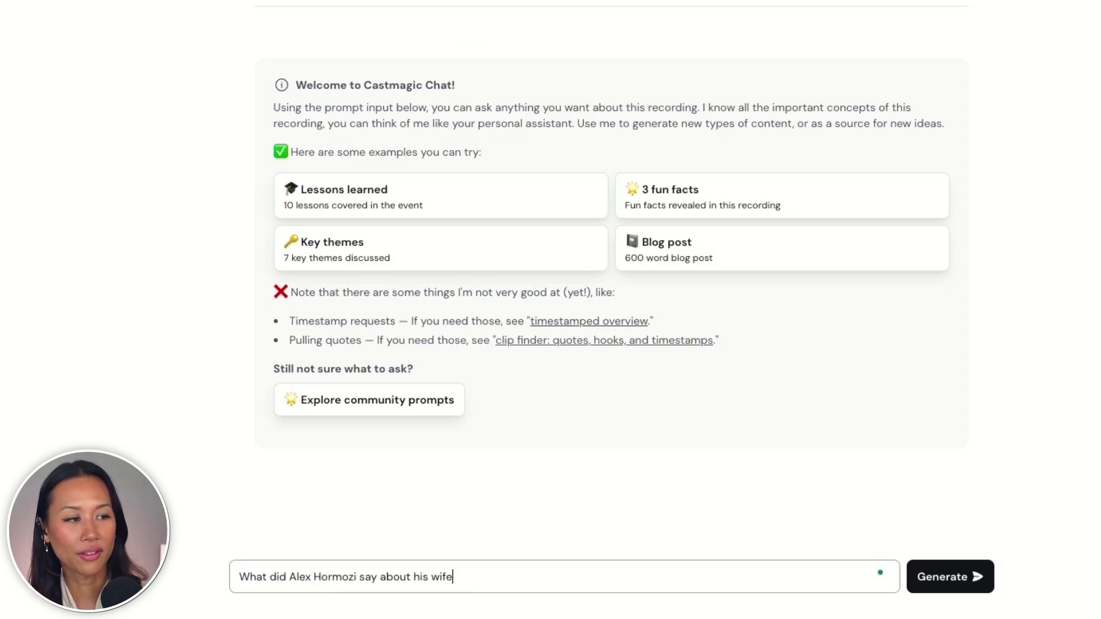
pyautogui.write('?')
pyautogui.press('Return')
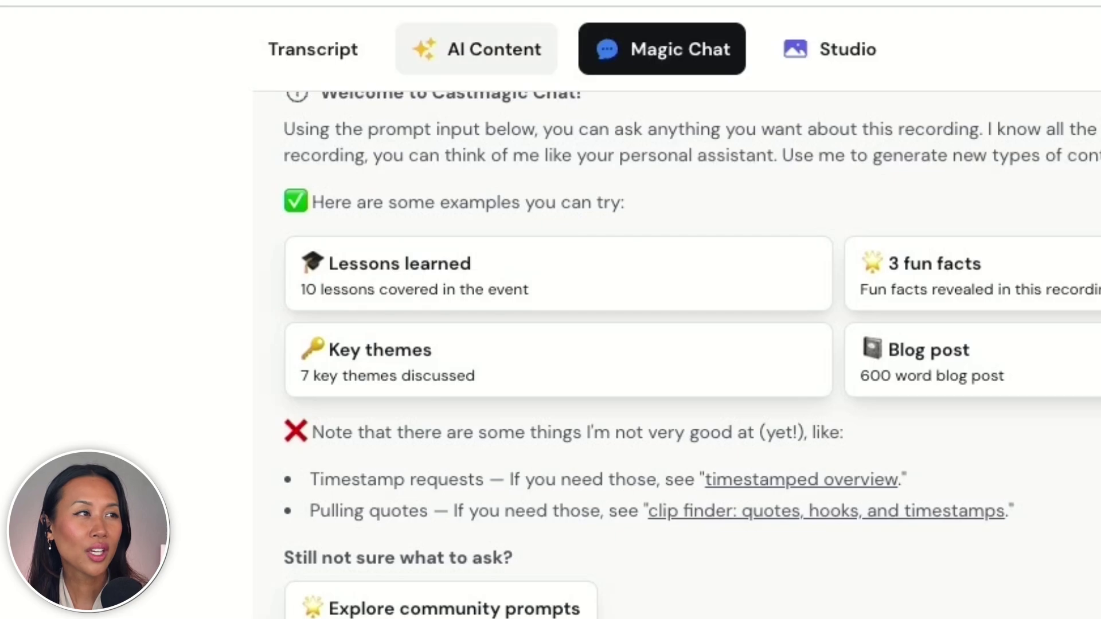
pyautogui.click(481, 50)
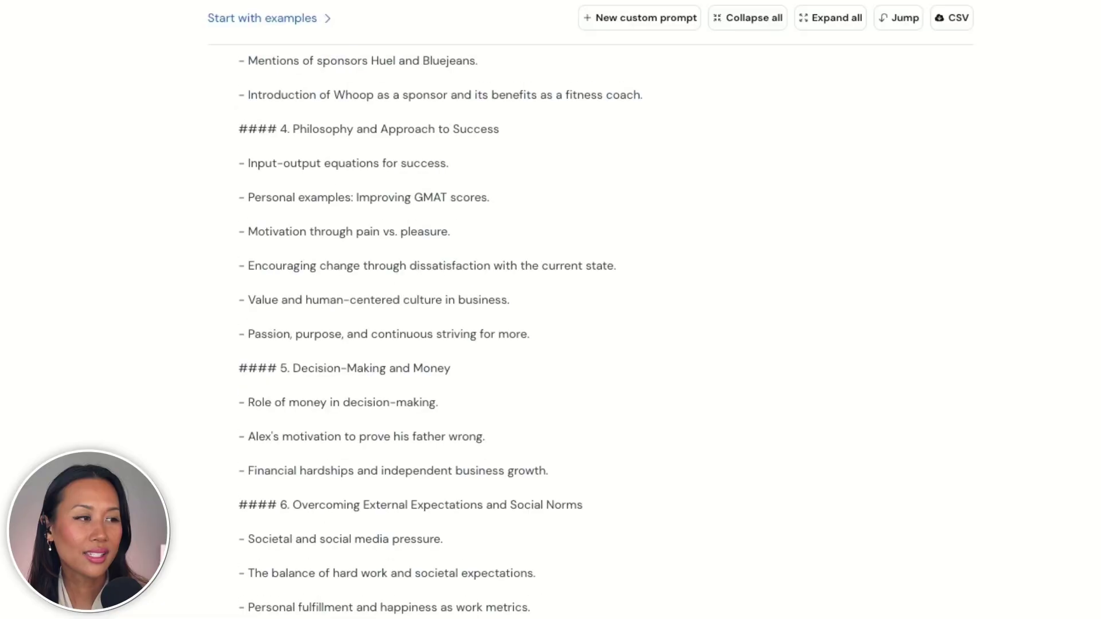
pyautogui.scroll(-20, 551, 321)
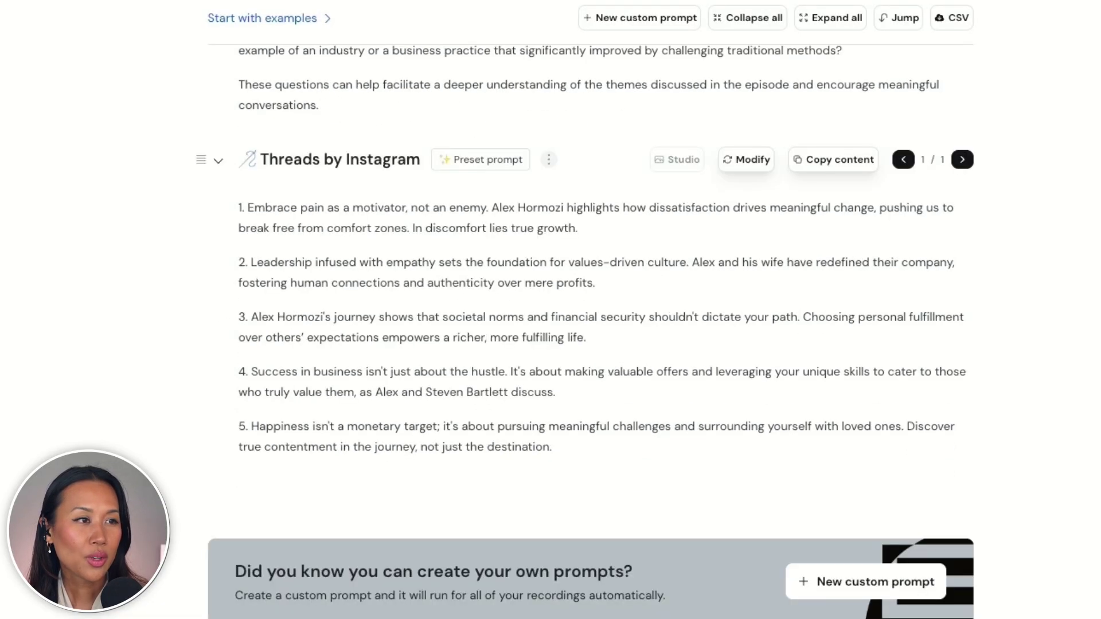
# - Create a 1:1 quote image from Threads post 1 with the text positioned in the middle, ready to export
pyautogui.moveTo(187, 224); pyautogui.dragTo(556, 246)
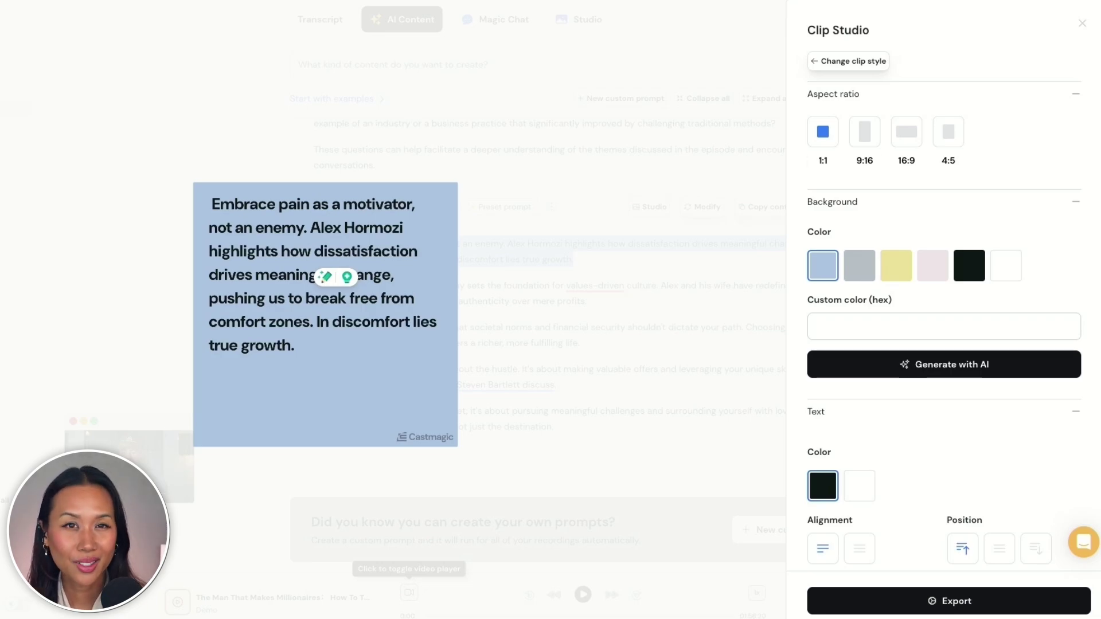
pyautogui.scroll(-5, 944, 311)
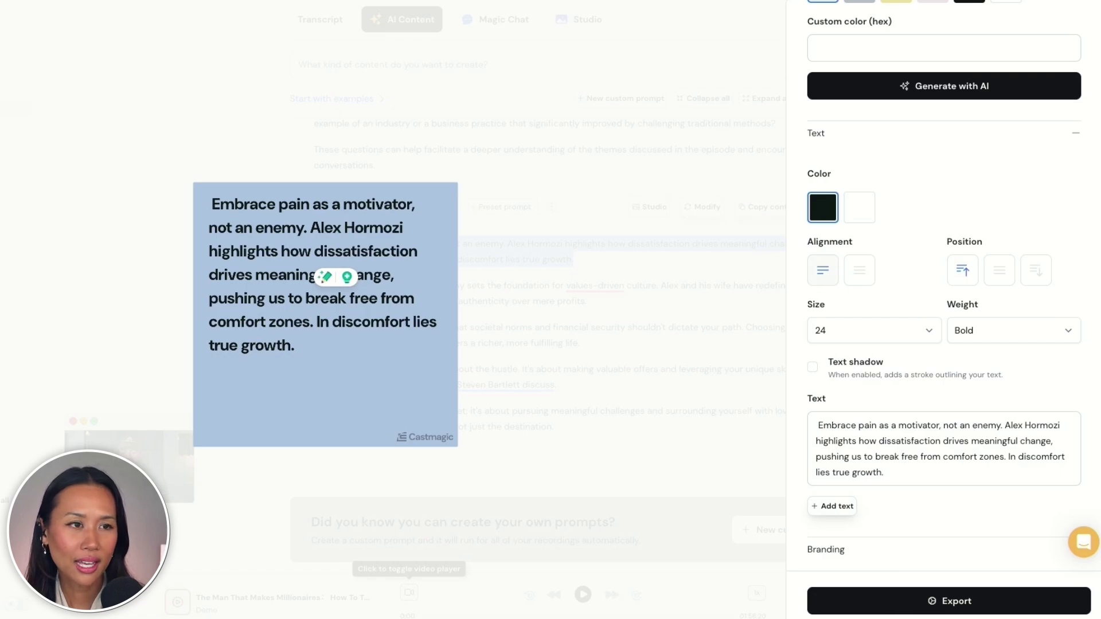
pyautogui.click(999, 271)
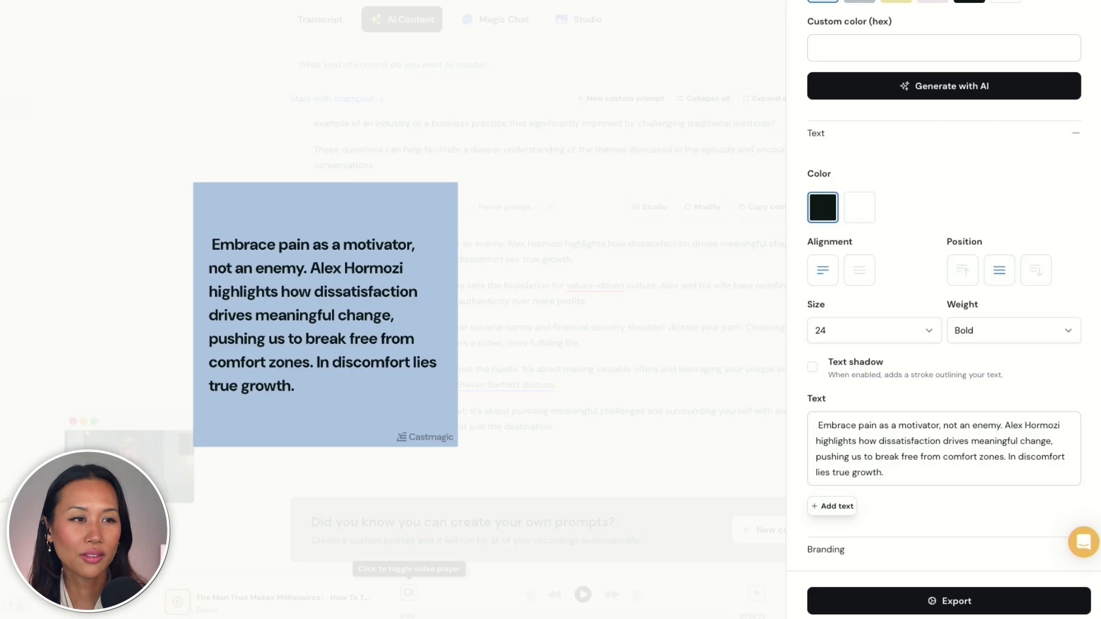
pyautogui.scroll(-1, 944, 310)
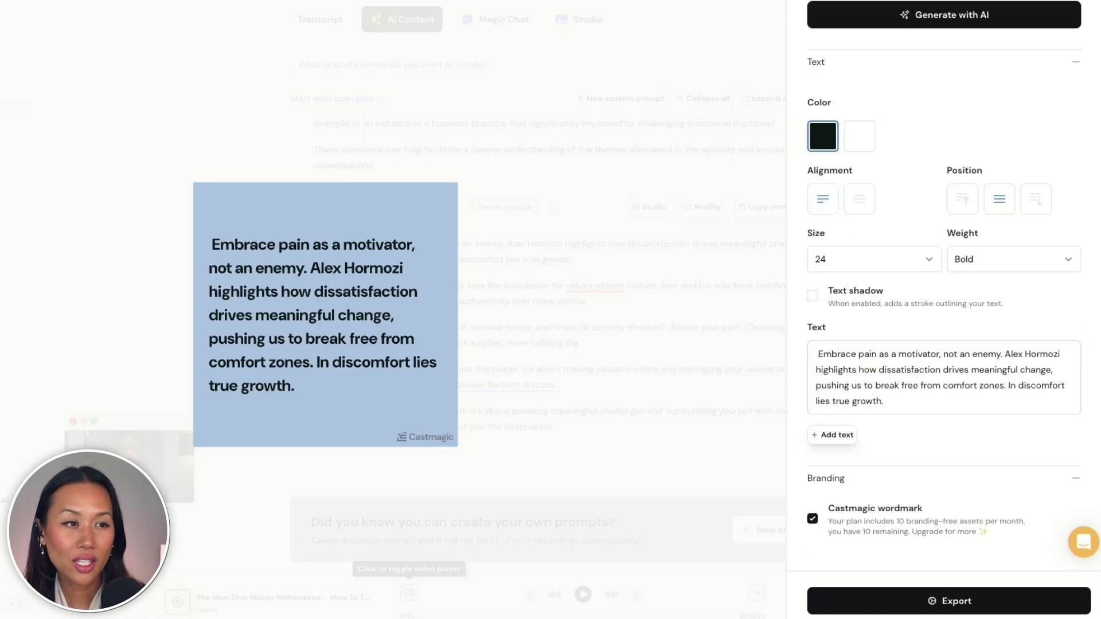
pyautogui.click(874, 385)
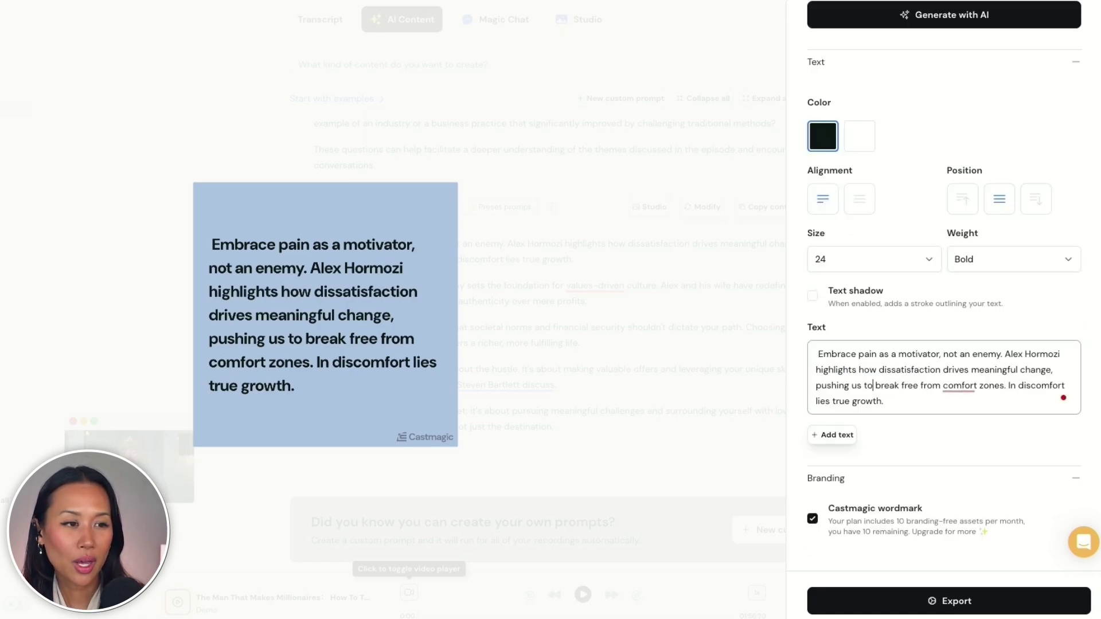
pyautogui.click(949, 601)
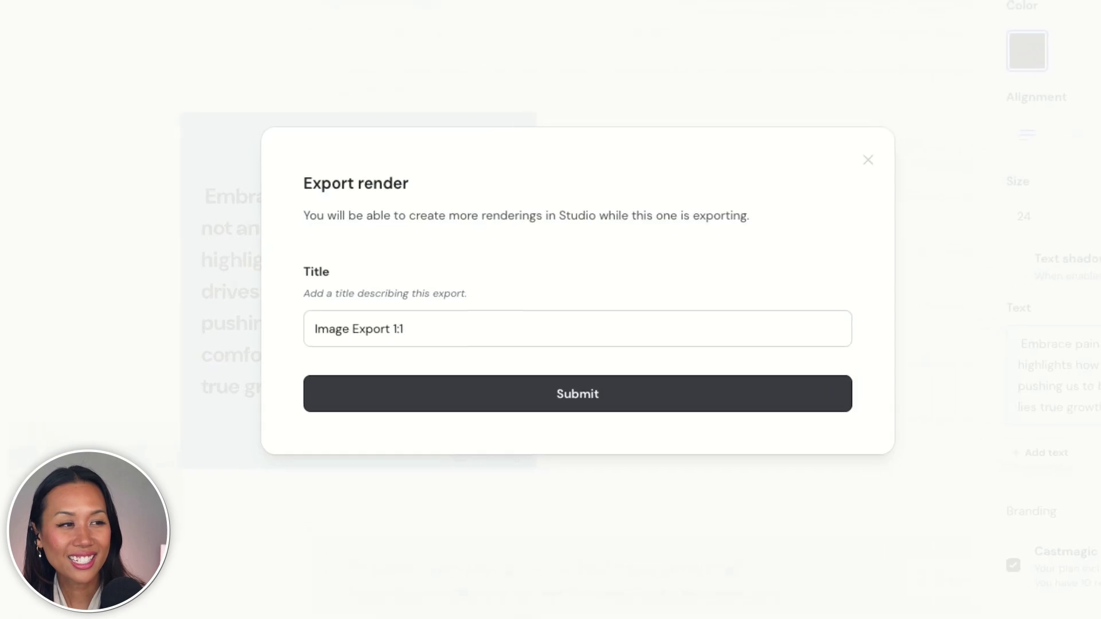
# - Submit the Image Export 1:1 quote image for rendering
pyautogui.press('Return')
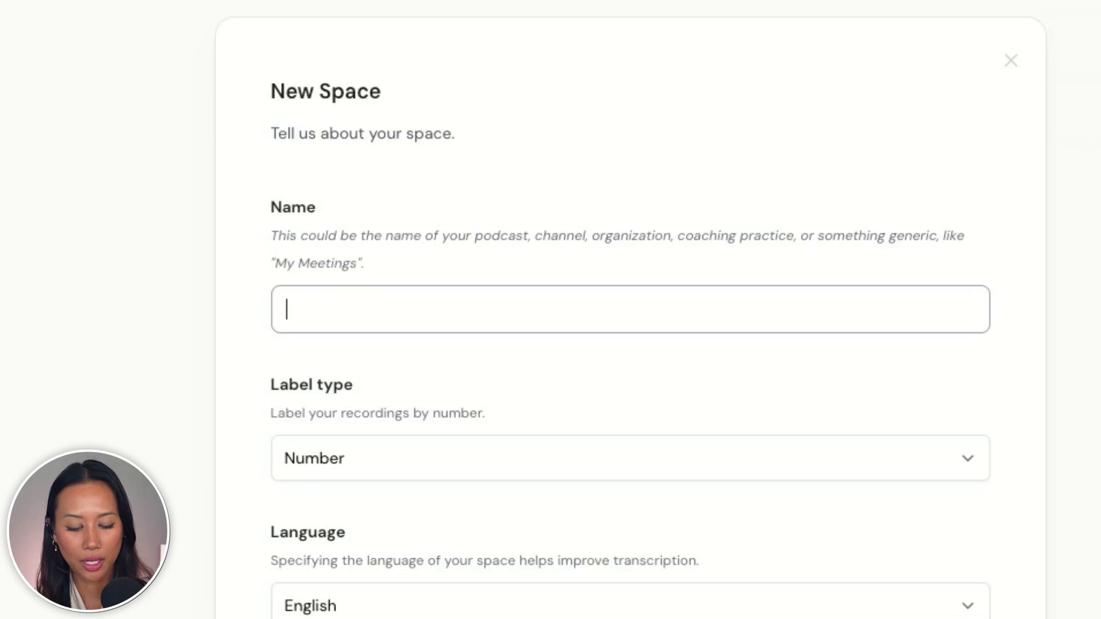
# - Name the new Space 'Webinar for Repurposing Content' and scroll through the rest of the form
pyautogui.write('Webinar for Repurposing Content')
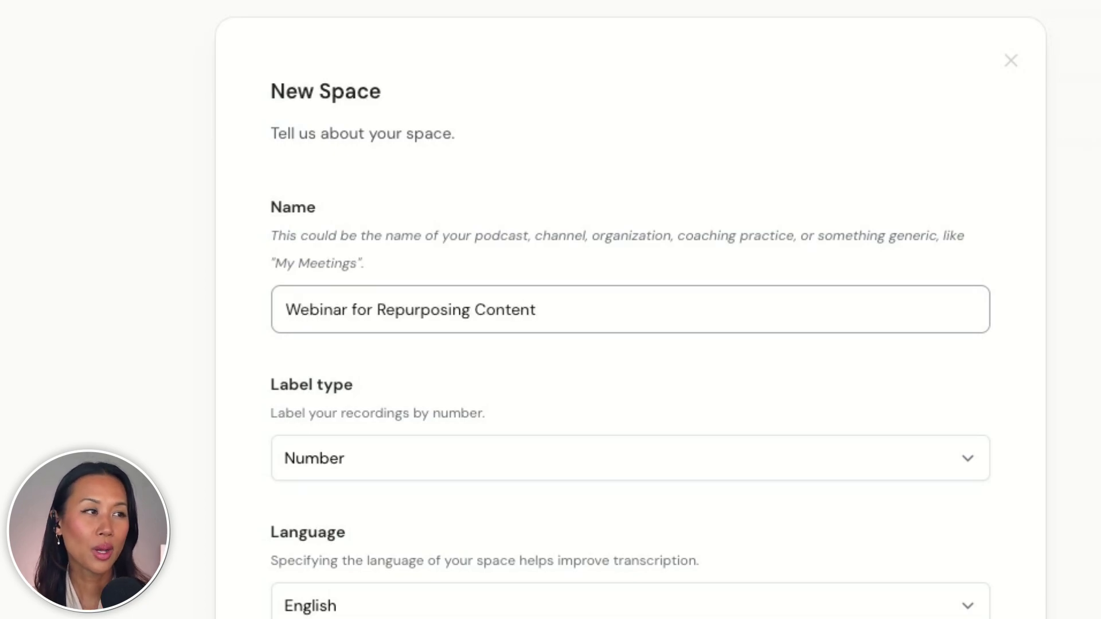
pyautogui.scroll(-3, 631, 310)
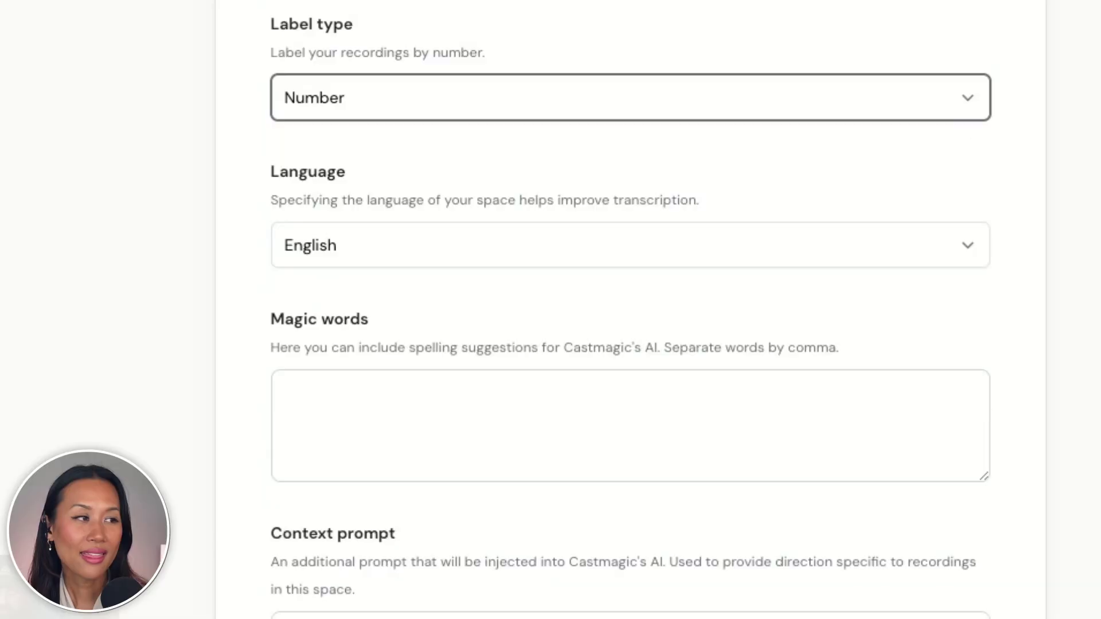
pyautogui.scroll(-2, 631, 309)
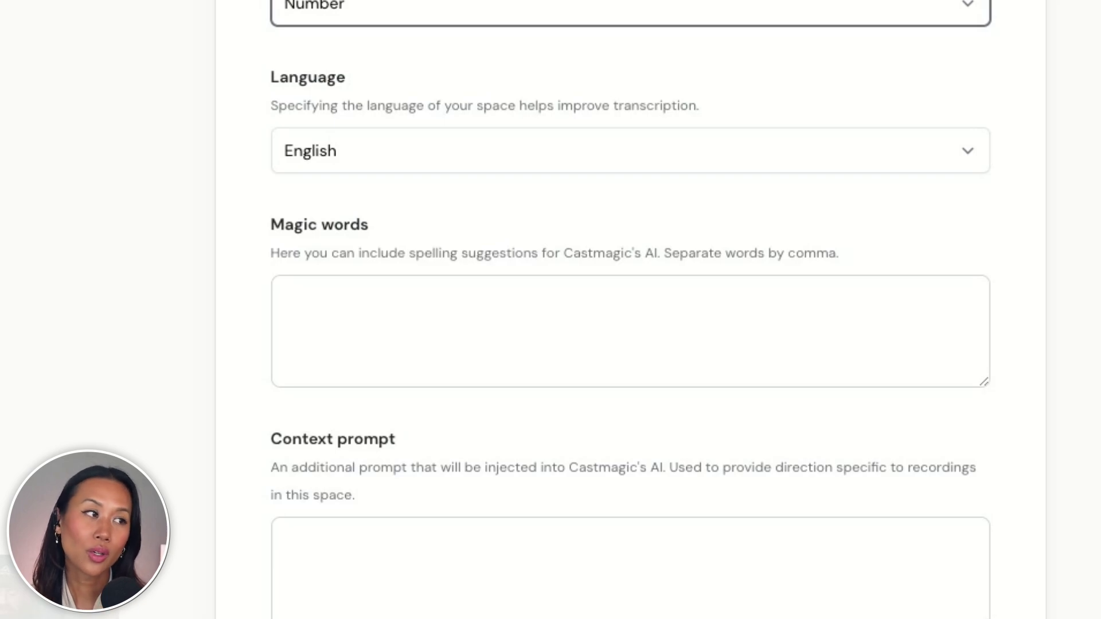
pyautogui.scroll(-5, 631, 310)
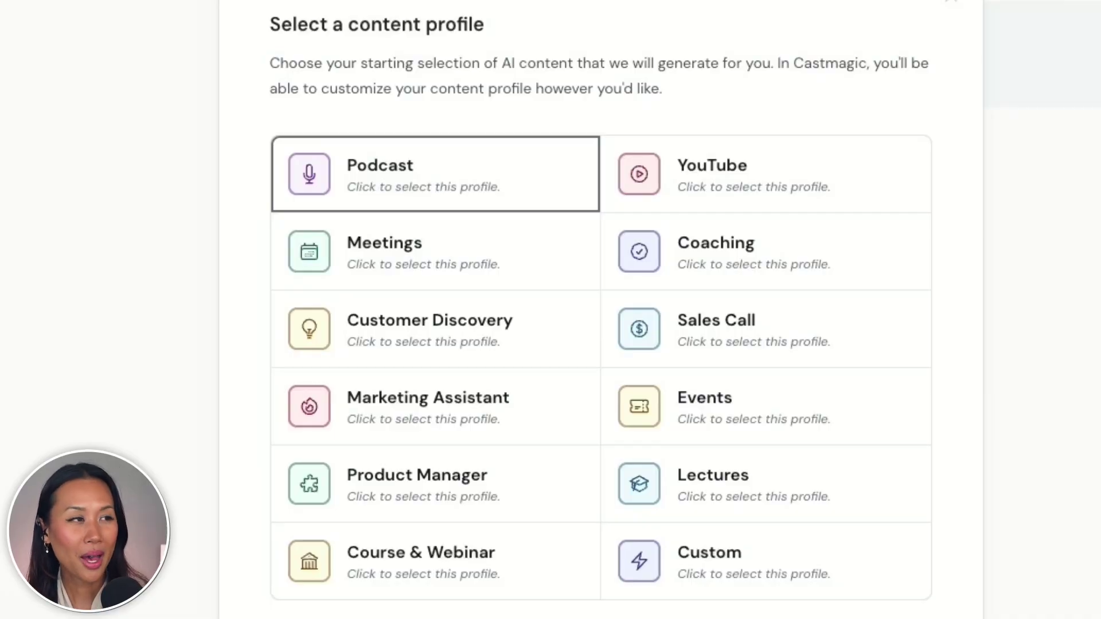
pyautogui.scroll(-10, 601, 310)
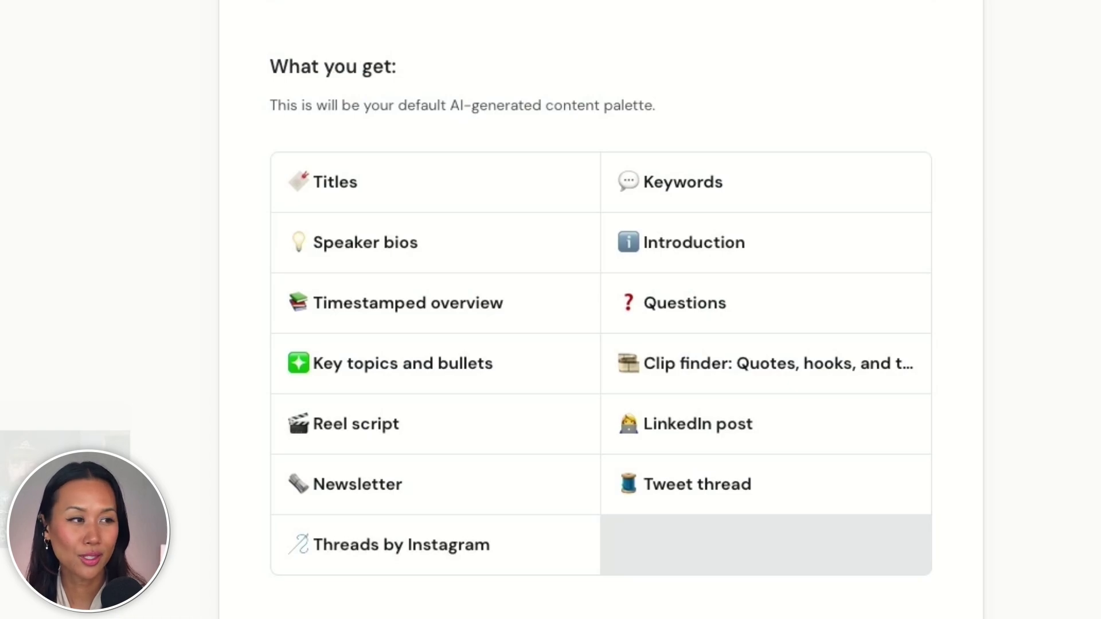
pyautogui.scroll(10, 601, 310)
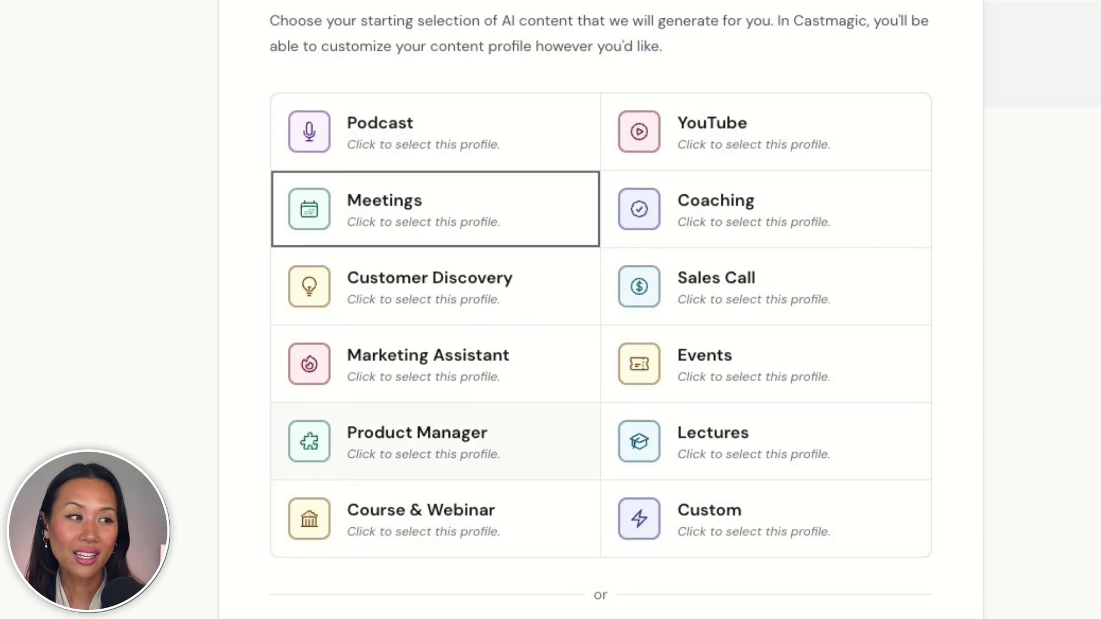
pyautogui.scroll(-10, 601, 310)
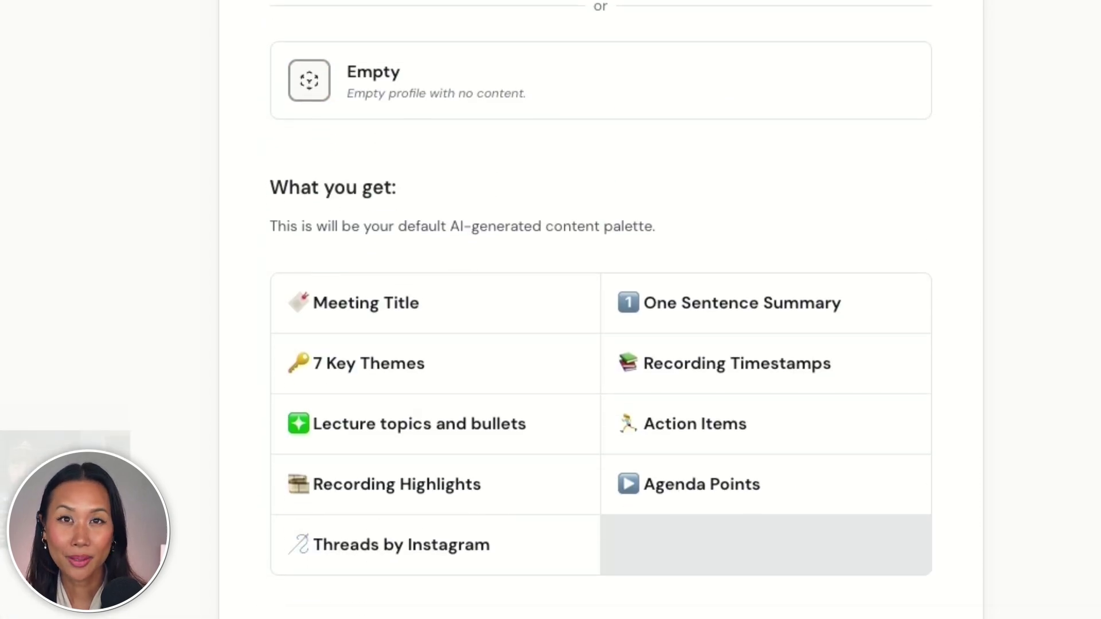